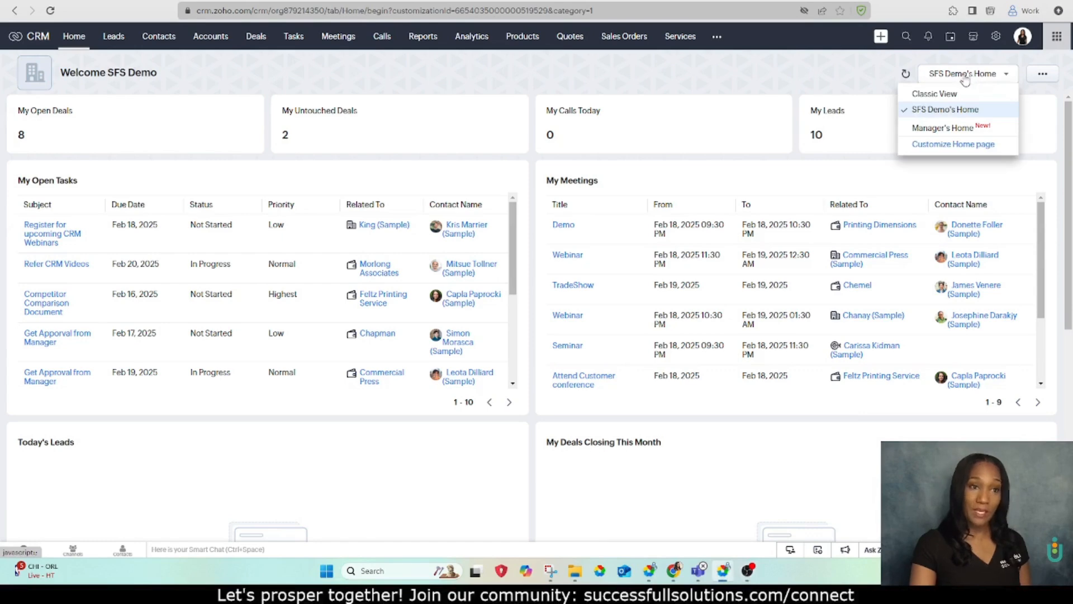
View the home page in Classic View and in the Manager's Home layout
{"action": "left_click", "coordinate": [946, 95]}
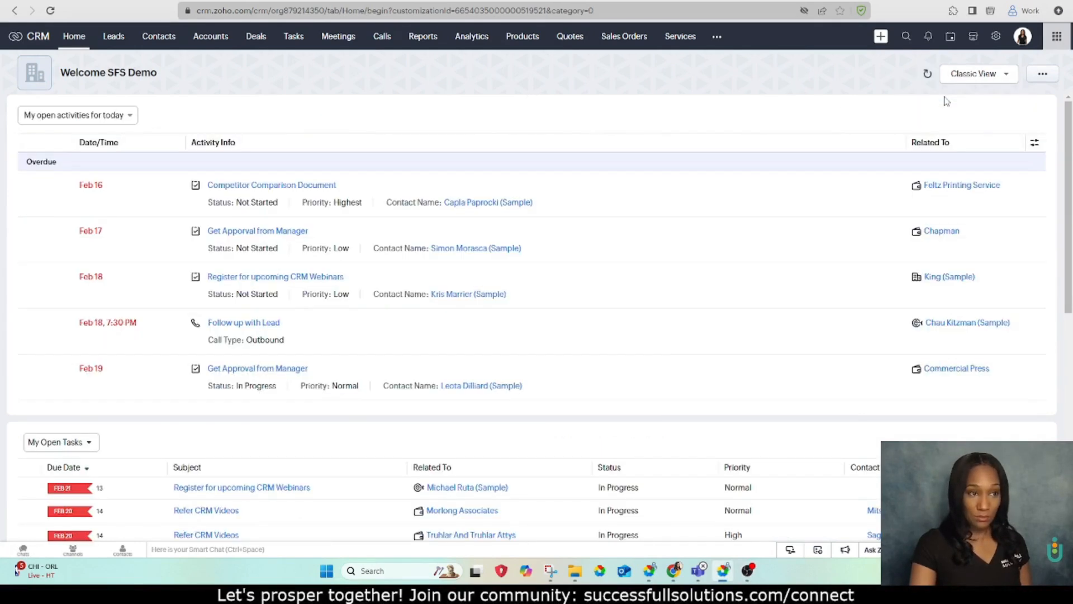
{"action": "left_click", "coordinate": [981, 74]}
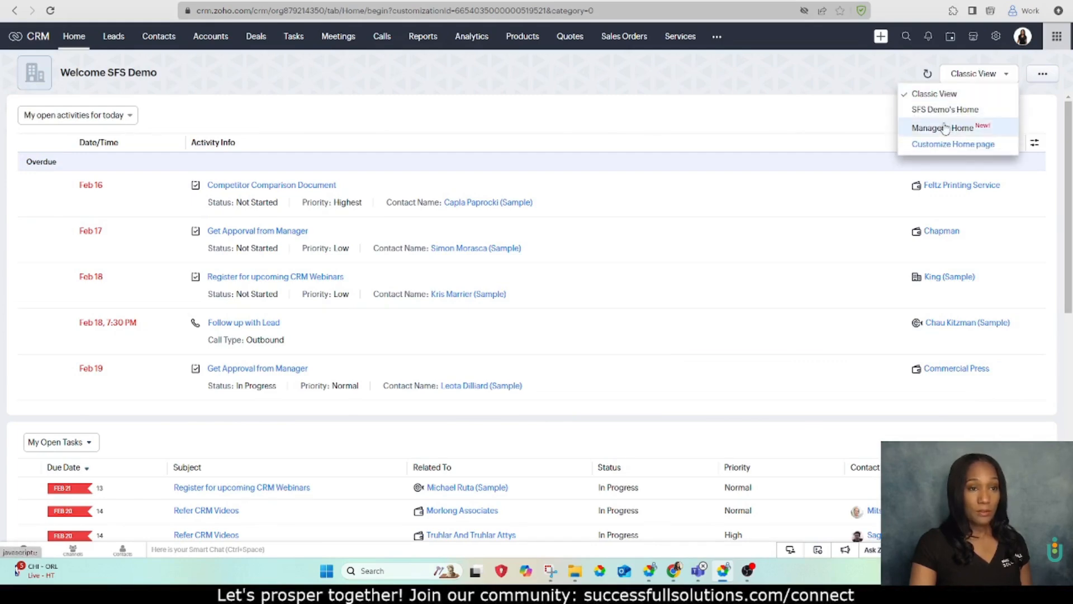
{"action": "left_click", "coordinate": [946, 128]}
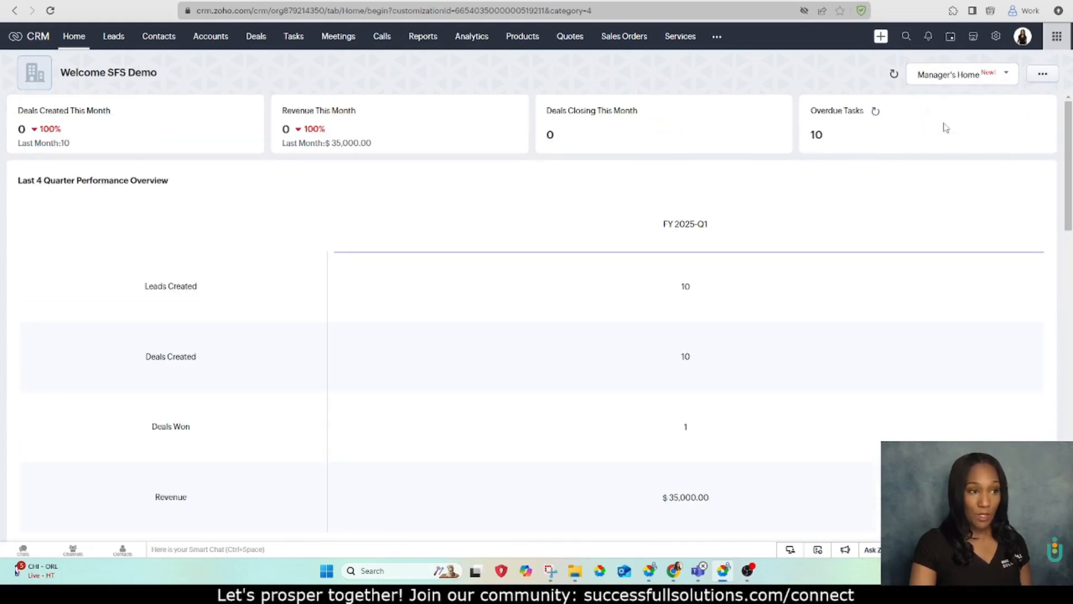
{"action": "left_click", "coordinate": [976, 72]}
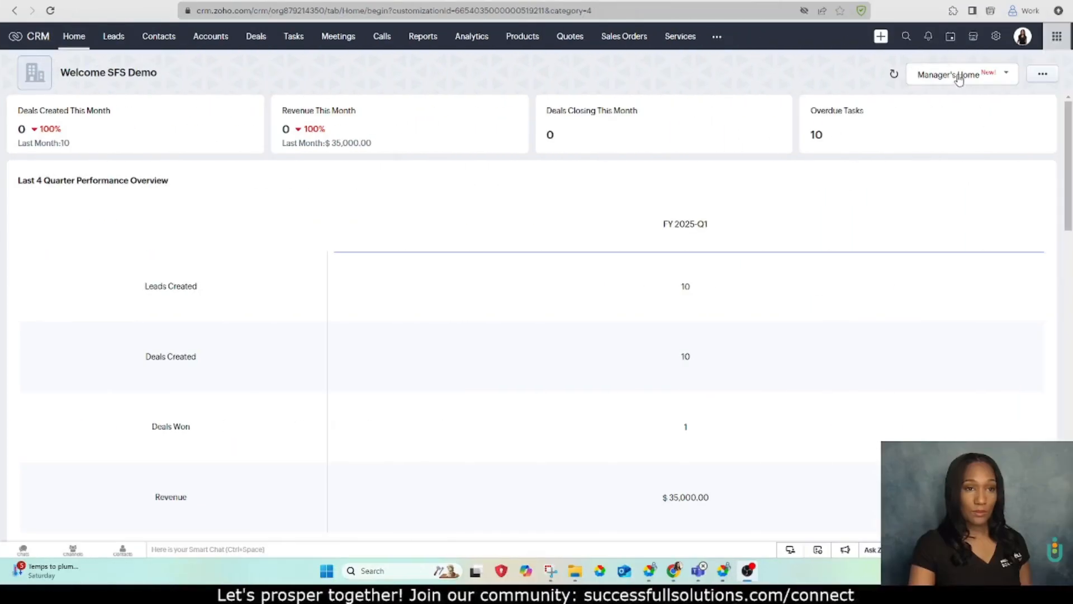
Open the home page customization settings in Setup
{"action": "left_click", "coordinate": [960, 75]}
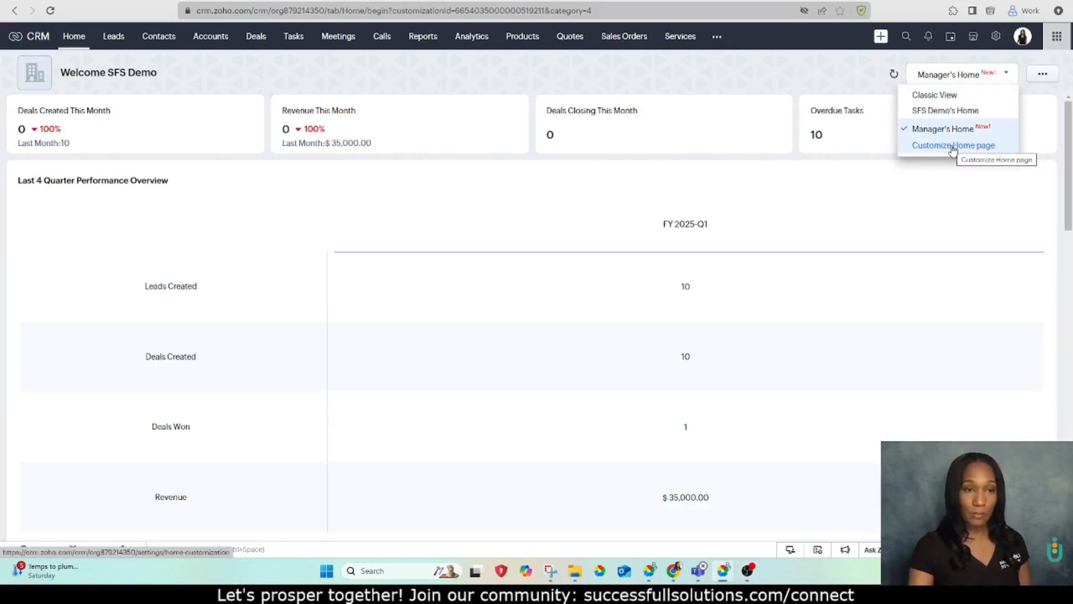
{"action": "left_click", "coordinate": [997, 38]}
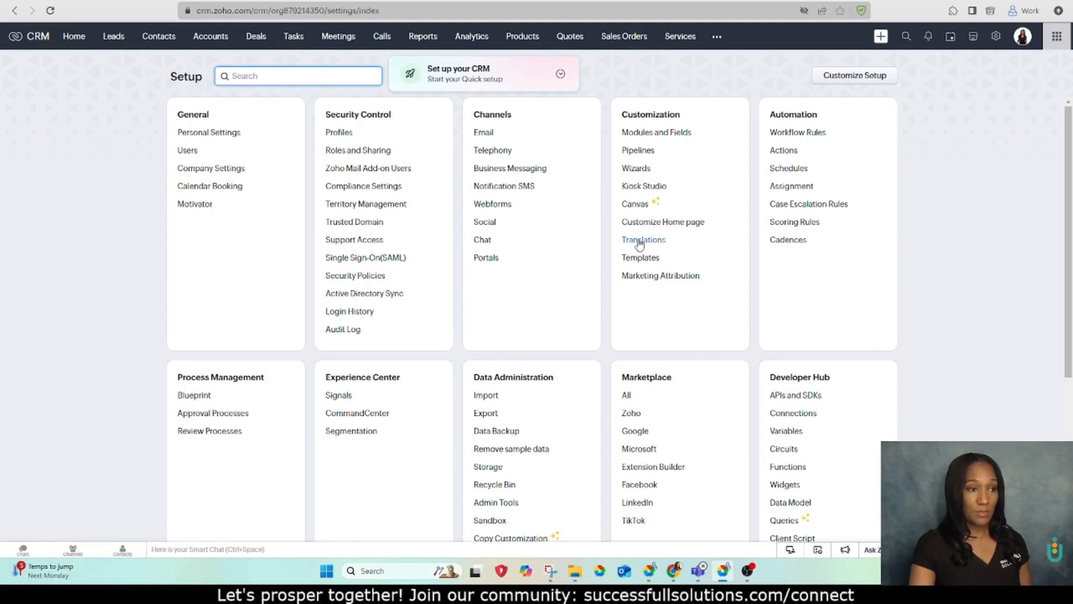
{"action": "left_click", "coordinate": [637, 222]}
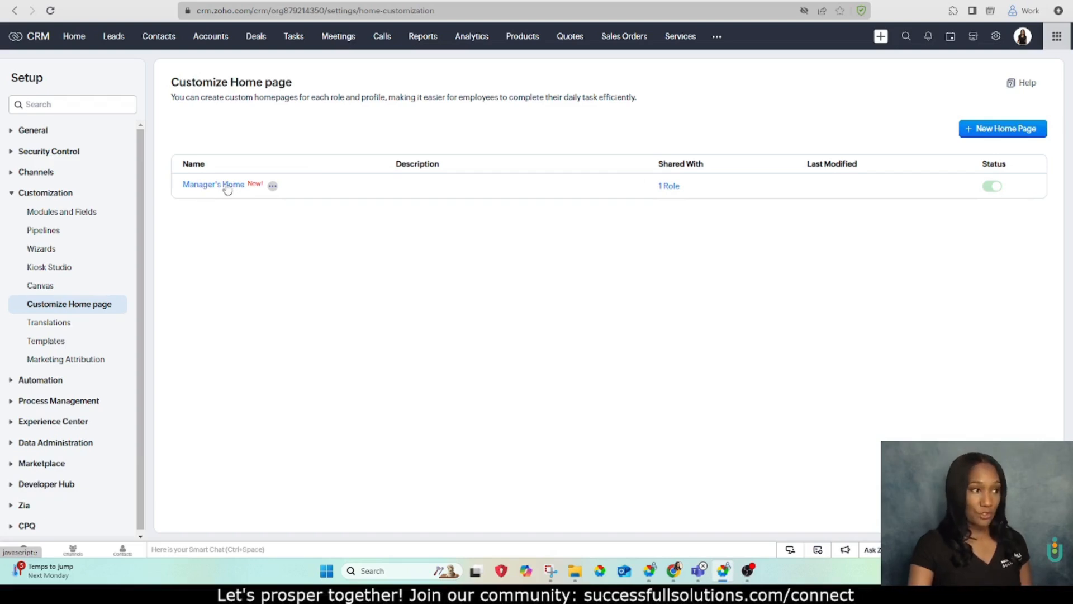
View the Manager's Home layout in the customization editor and leave it without saving
{"action": "left_click", "coordinate": [273, 186]}
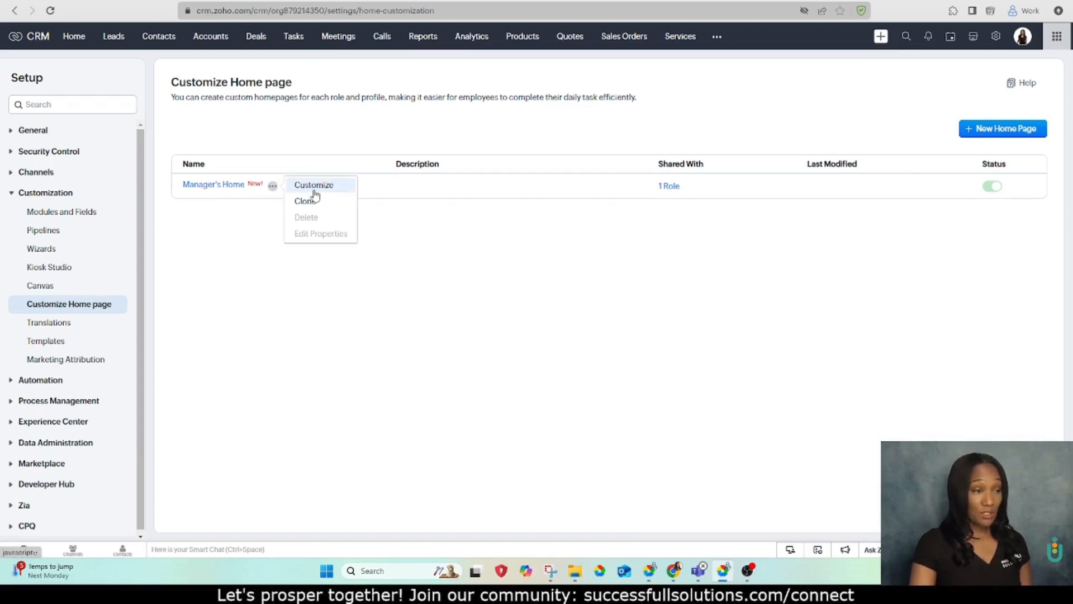
{"action": "left_click", "coordinate": [312, 187]}
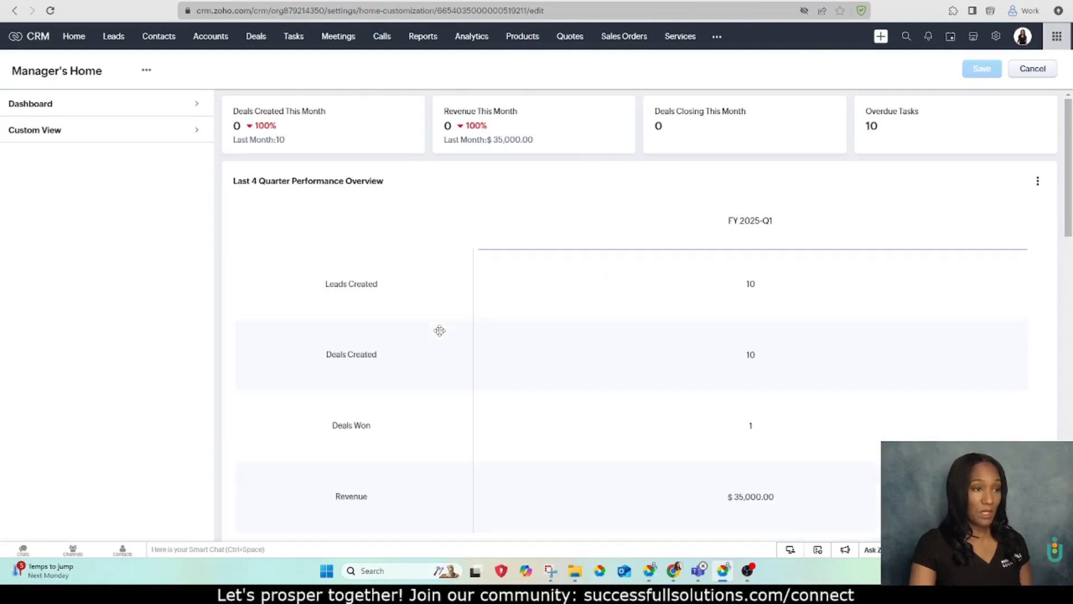
{"action": "left_click", "coordinate": [1032, 68]}
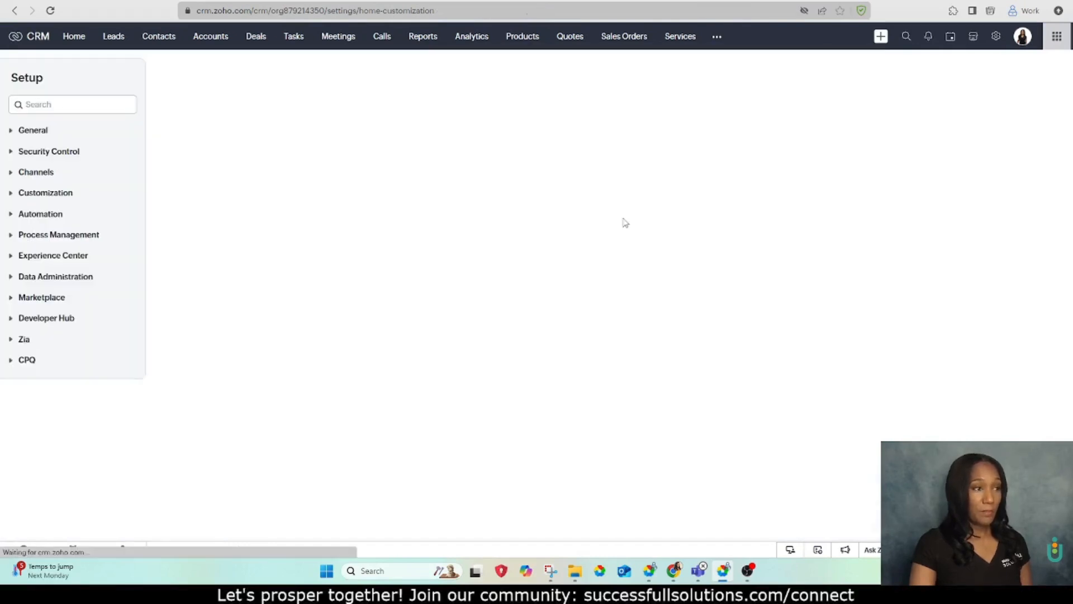
Create a new home page and title it "Sales Dashboard"
{"action": "left_click", "coordinate": [1027, 133]}
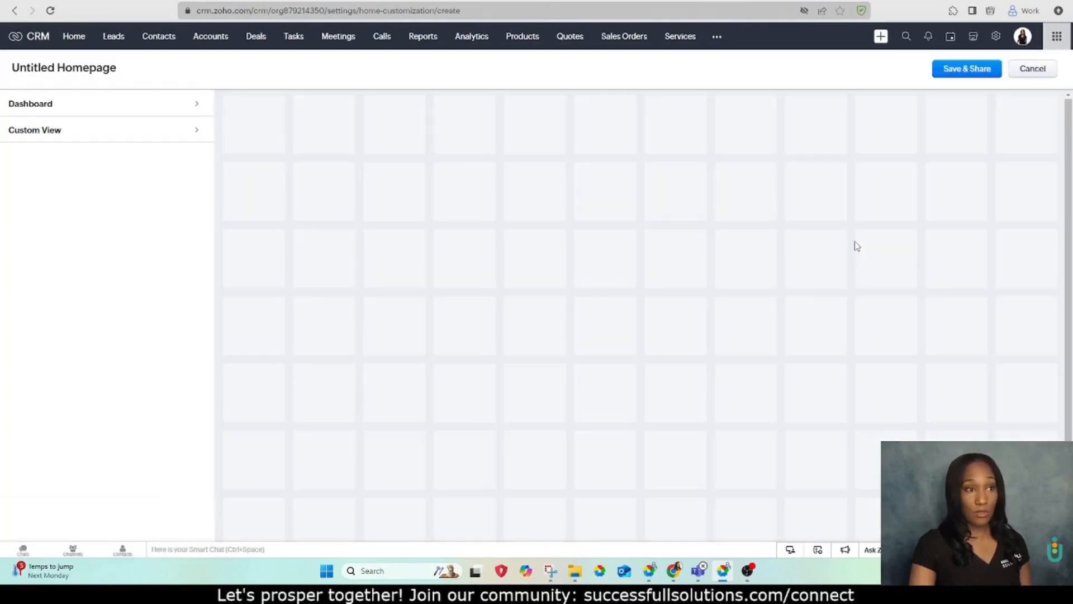
{"action": "triple_click", "coordinate": [105, 70]}
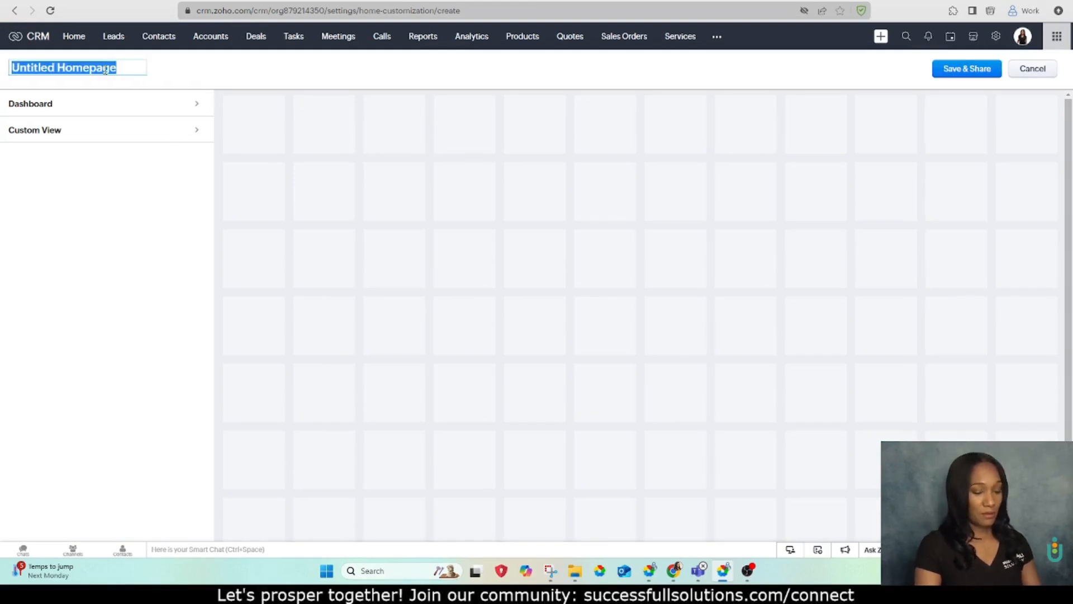
{"action": "type", "text": "Sales D"}
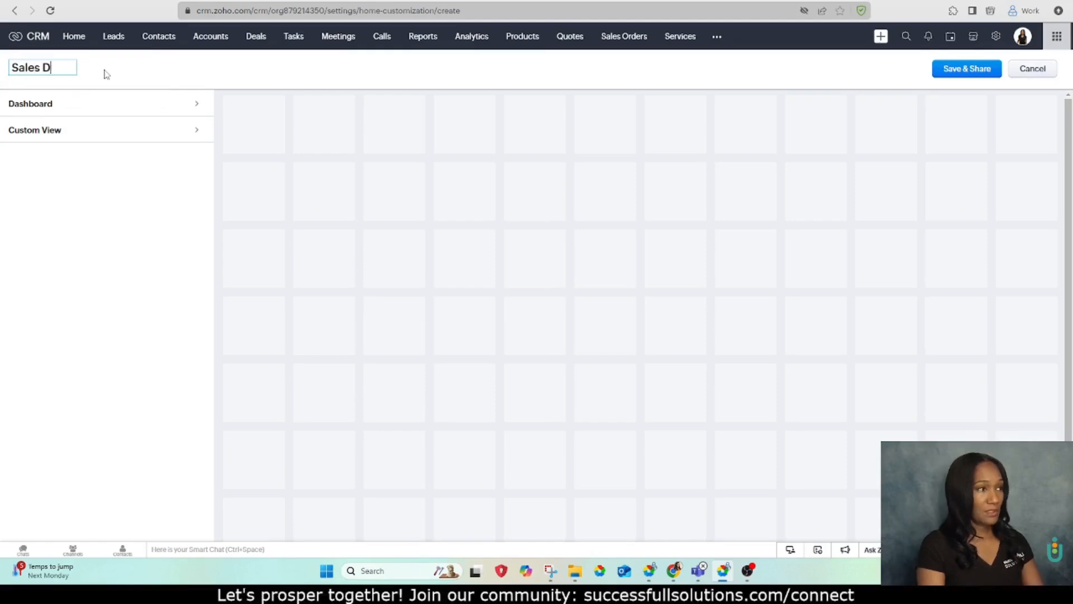
{"action": "type", "text": "ashboard"}
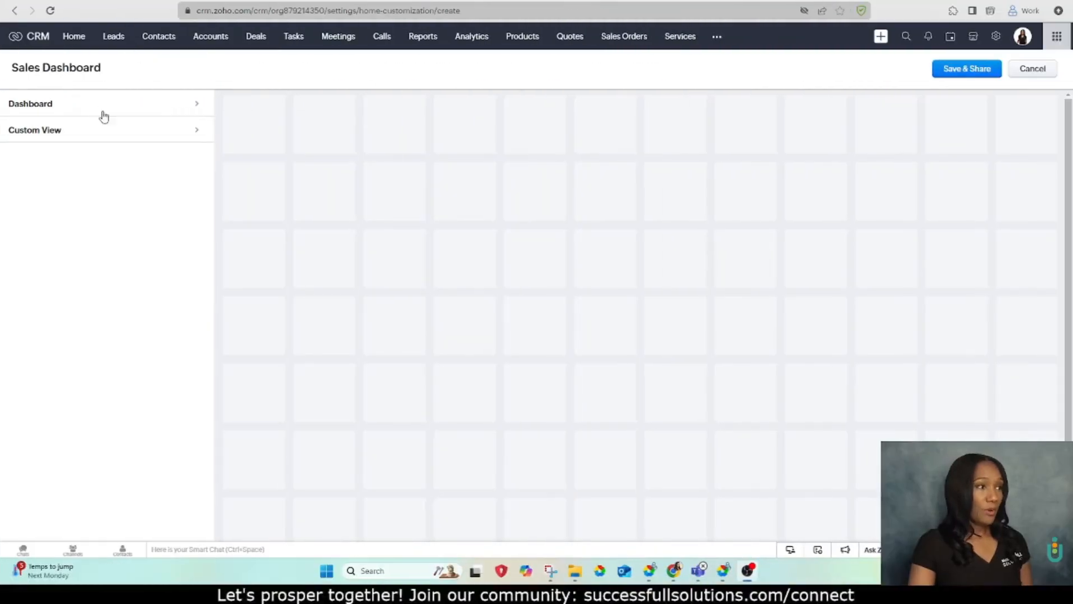
Examine the dashboard and custom view module sources available for the new home page
{"action": "left_click", "coordinate": [200, 104]}
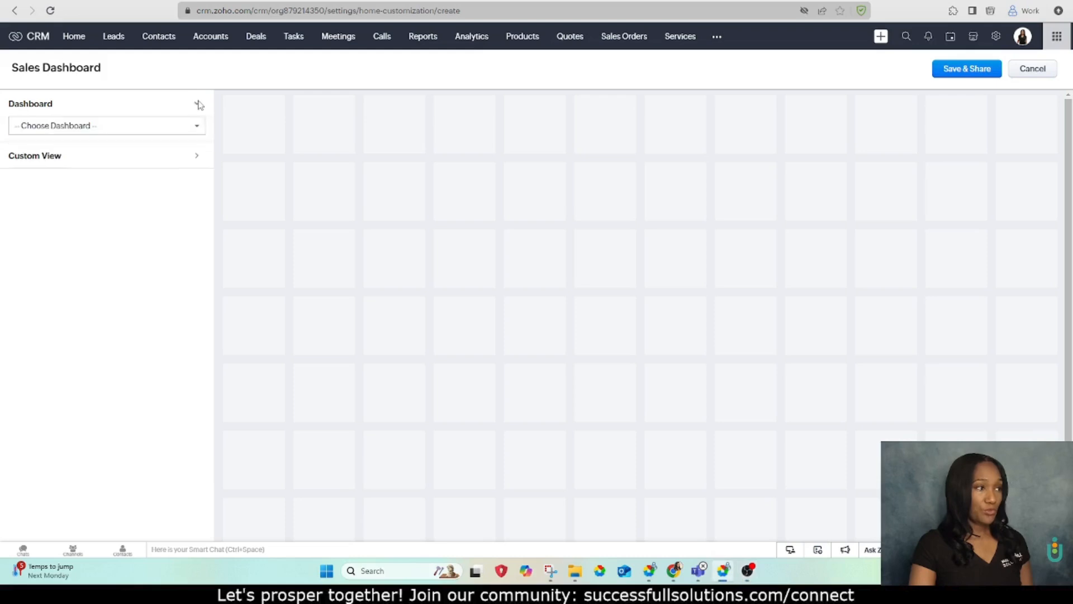
{"action": "left_click", "coordinate": [67, 126]}
{"action": "left_click", "coordinate": [170, 107]}
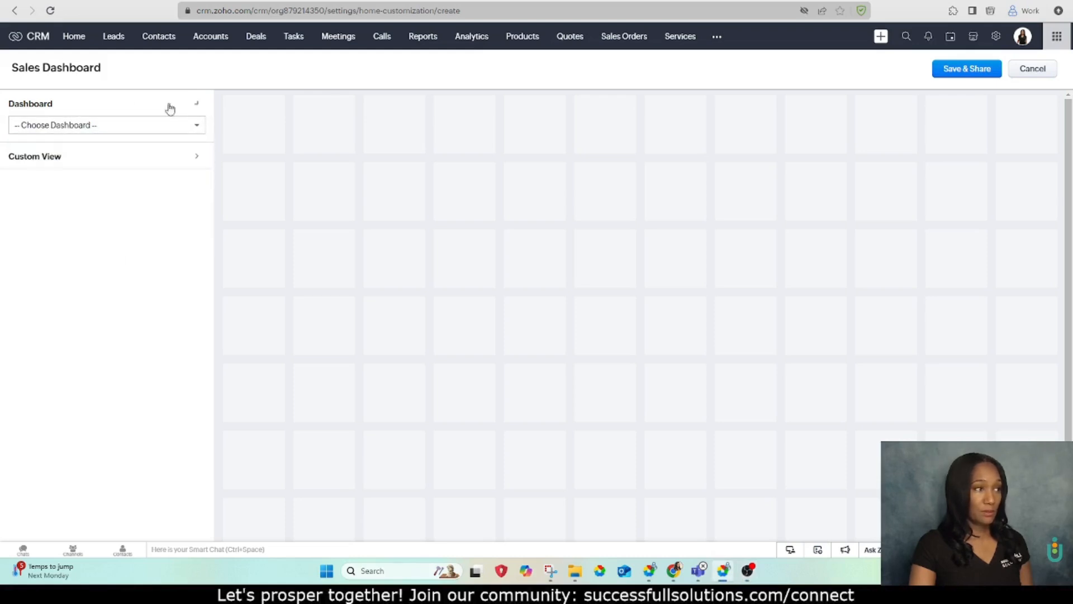
{"action": "left_click", "coordinate": [196, 133]}
{"action": "left_click", "coordinate": [67, 151]}
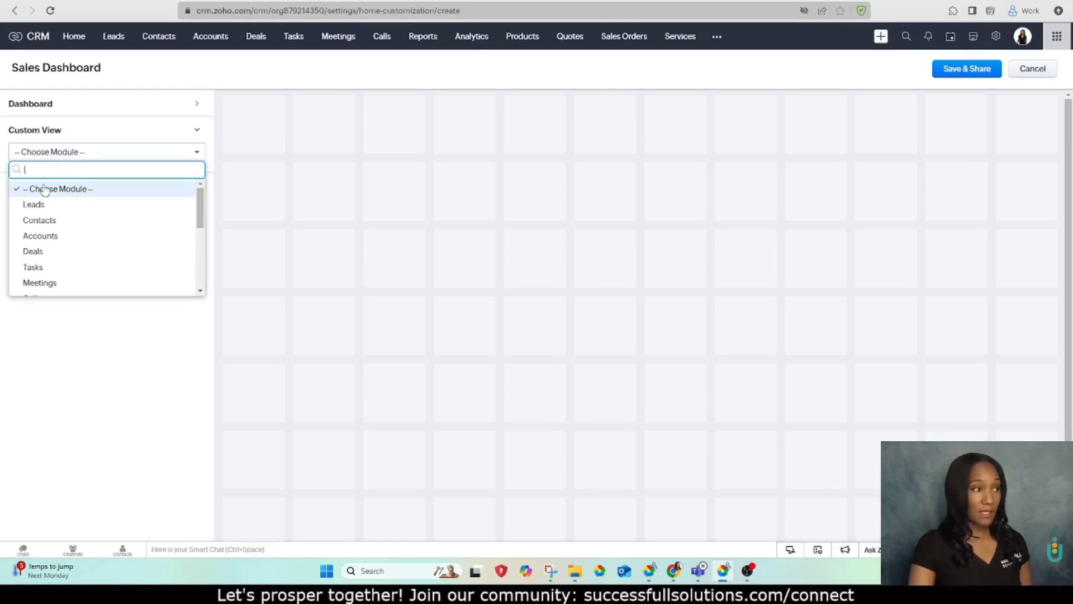
{"action": "left_click", "coordinate": [147, 107]}
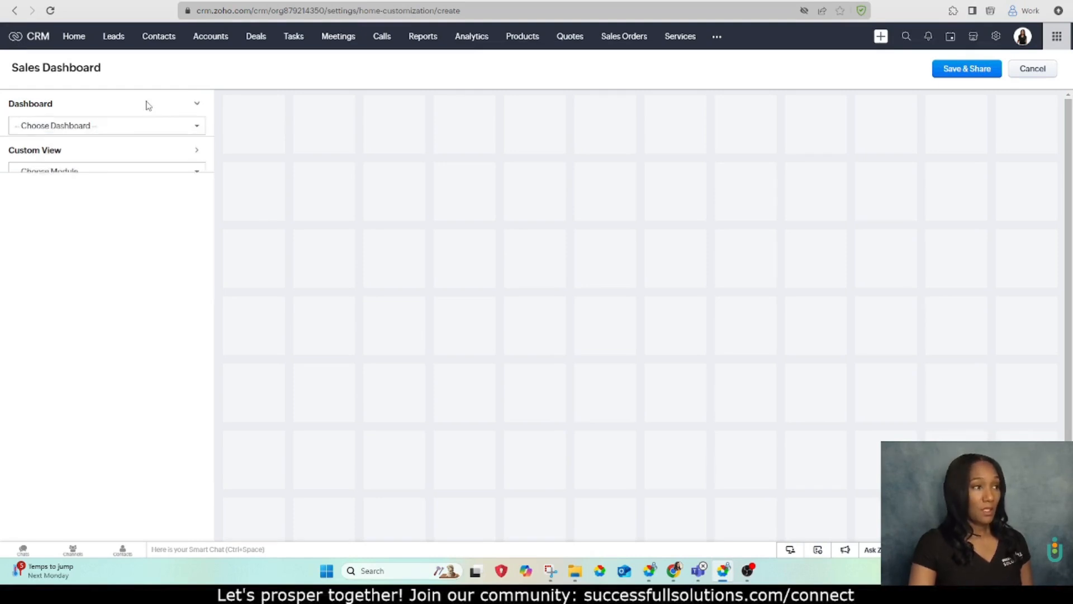
Select Org Overview to list its components, and look over the other dashboards and the additional CRM modules
{"action": "left_click", "coordinate": [63, 128]}
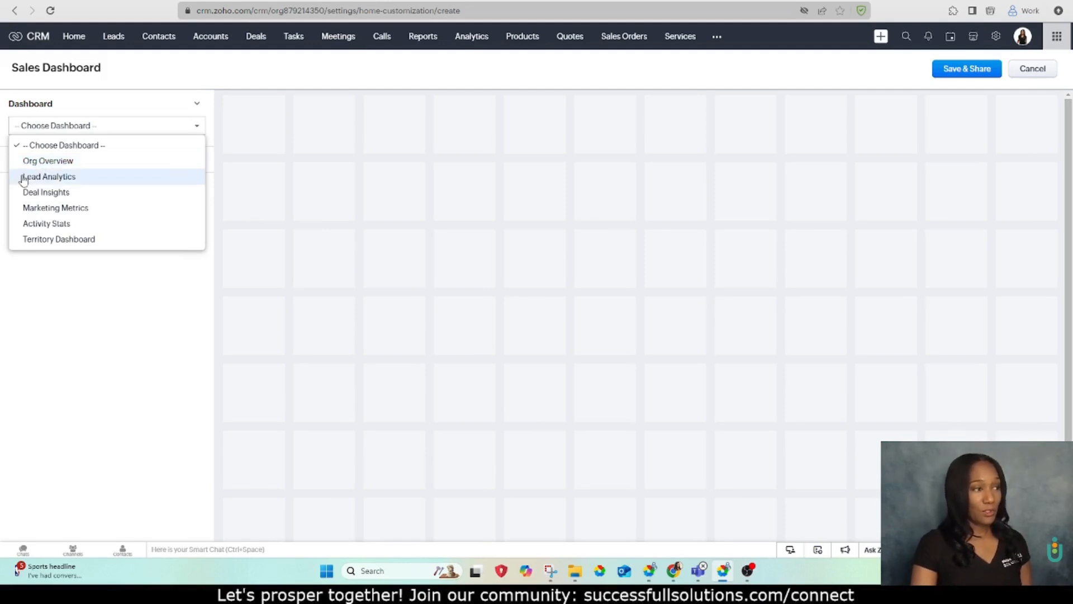
{"action": "left_click", "coordinate": [42, 167]}
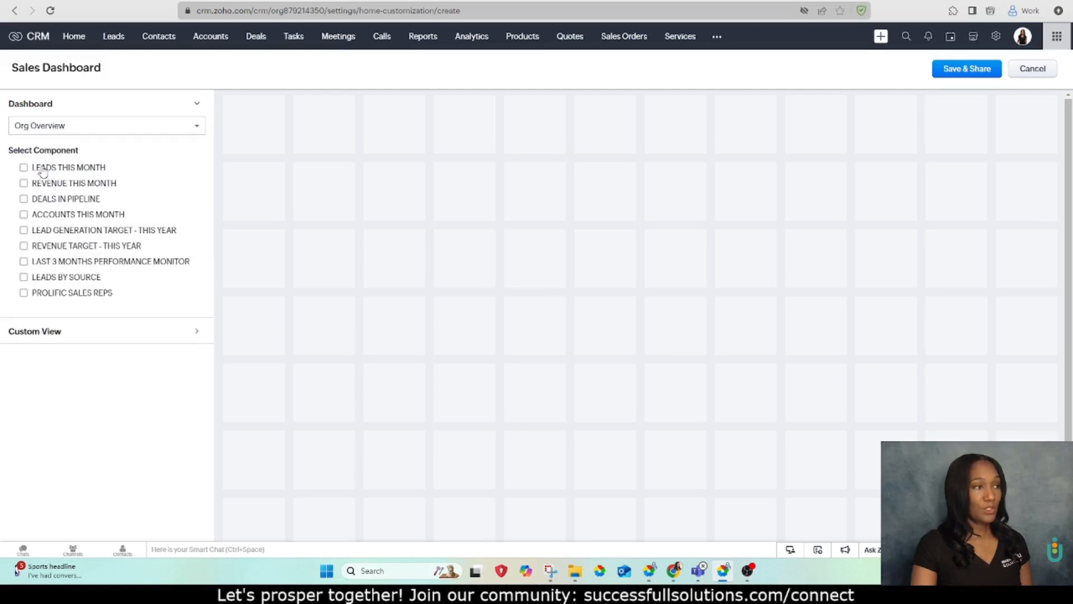
{"action": "left_click", "coordinate": [102, 130]}
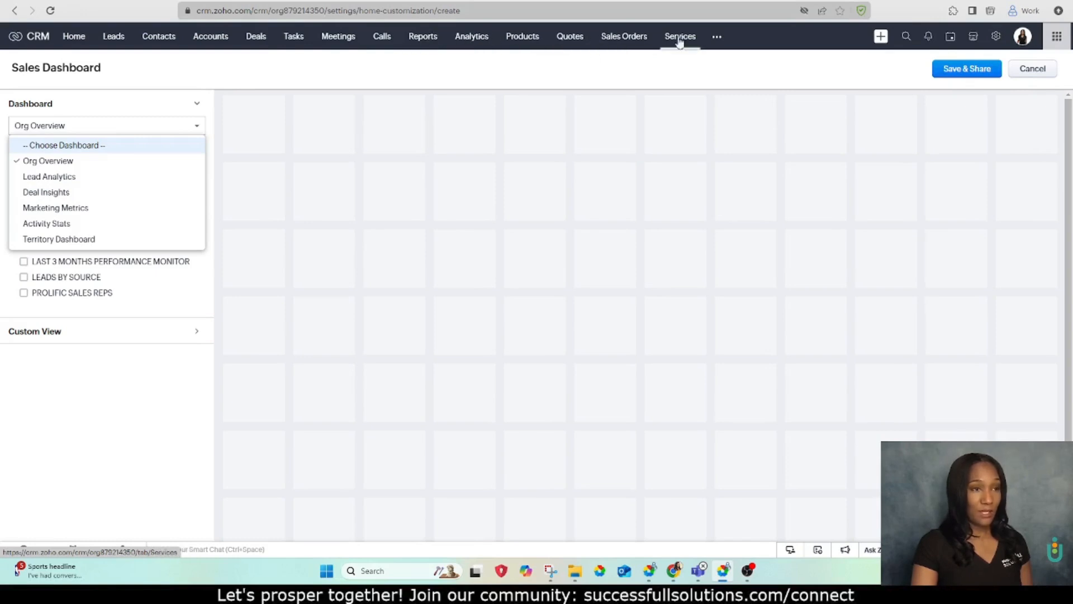
{"action": "left_click", "coordinate": [717, 37]}
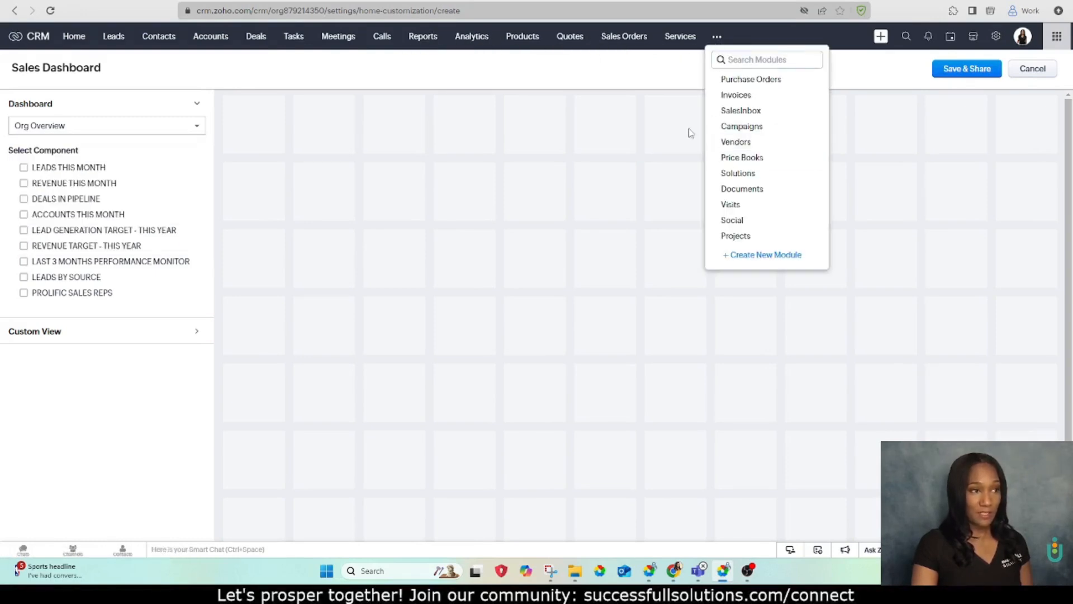
In the Lead Analytics dashboard, start a Target Meter component in Traffic Lights style named "Leads Created Last Month"
{"action": "left_click", "coordinate": [473, 41]}
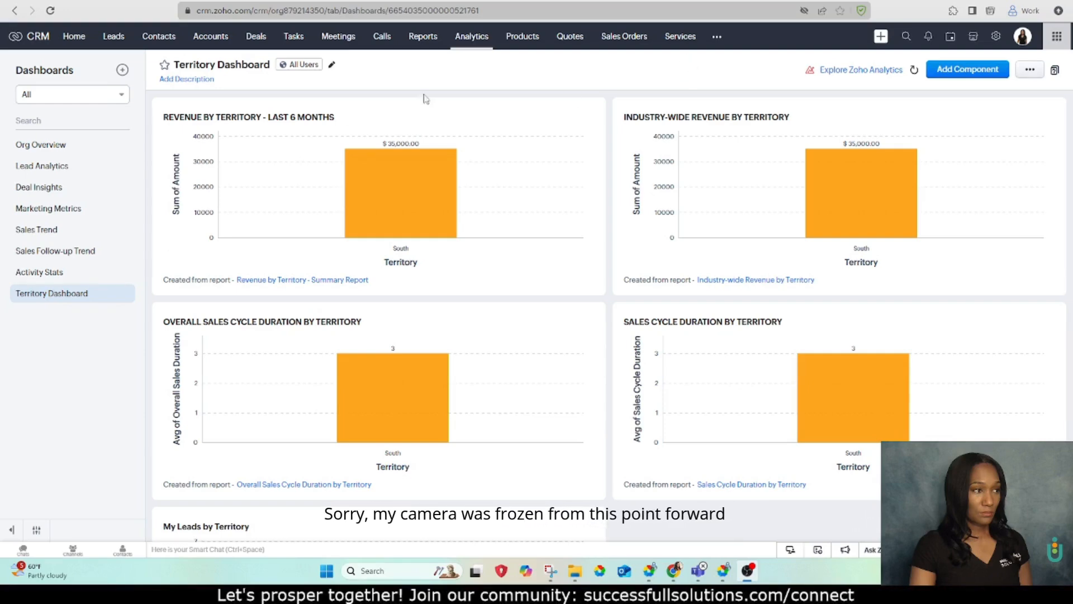
{"action": "left_click", "coordinate": [50, 168]}
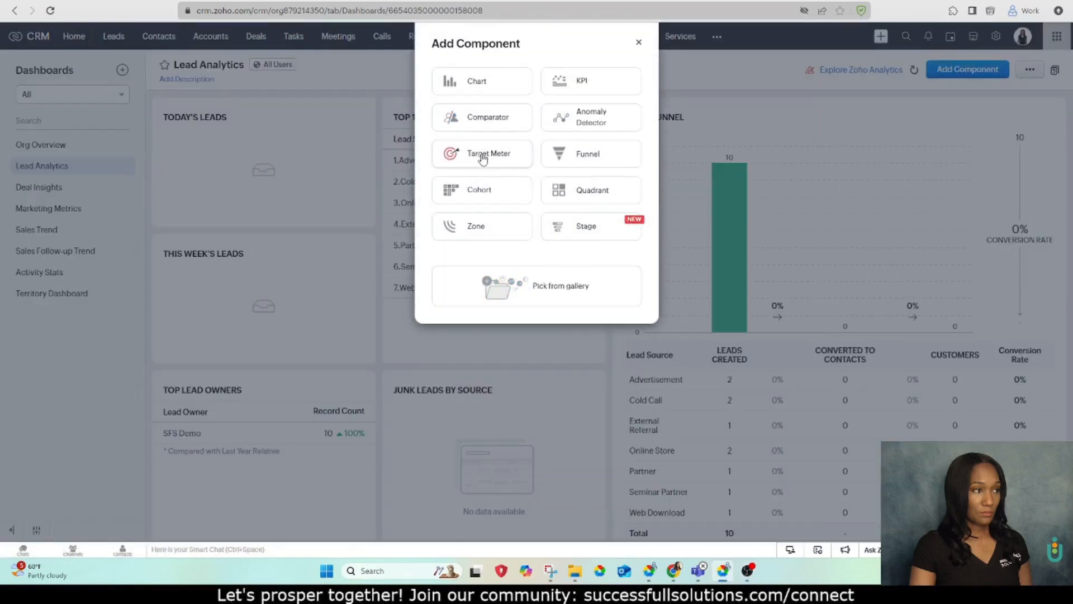
{"action": "left_click", "coordinate": [483, 159]}
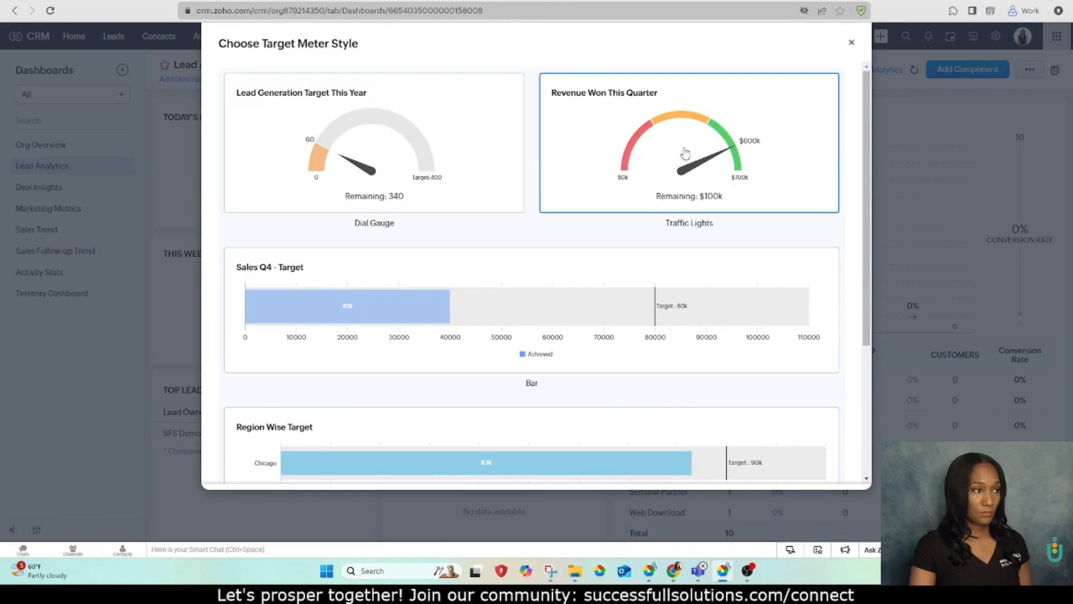
{"action": "scroll", "coordinate": [685, 157], "scroll_direction": "down", "scroll_amount": 4}
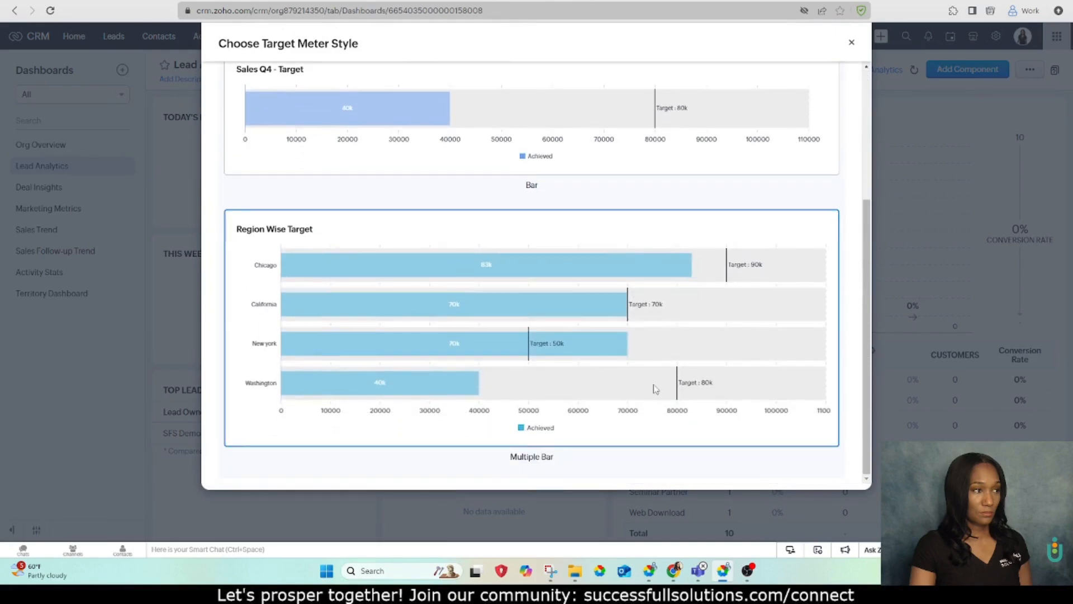
{"action": "scroll", "coordinate": [656, 389], "scroll_direction": "up", "scroll_amount": 3}
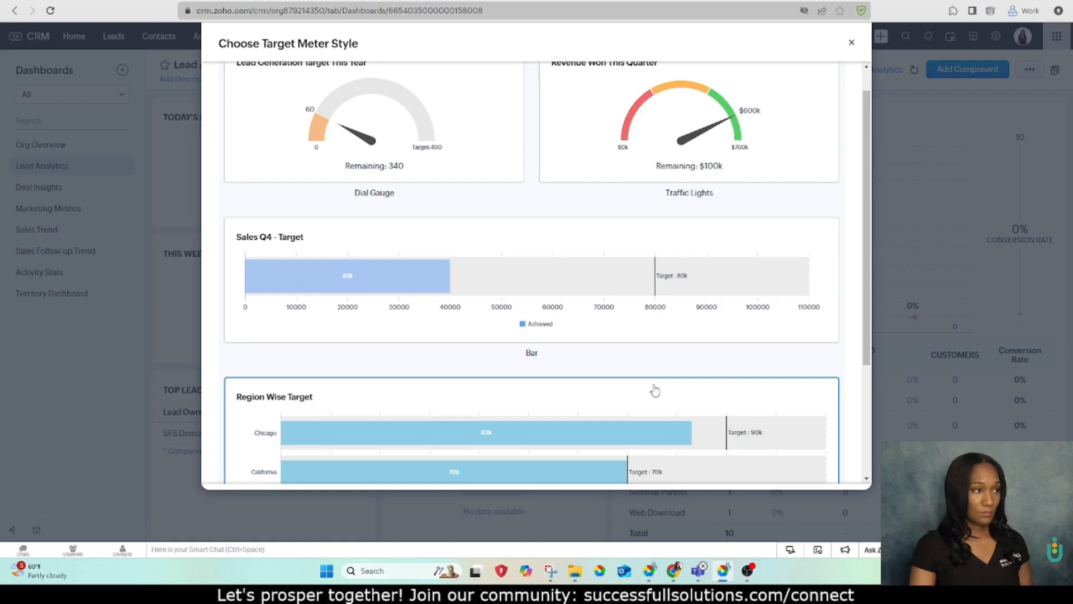
{"action": "left_click", "coordinate": [671, 115]}
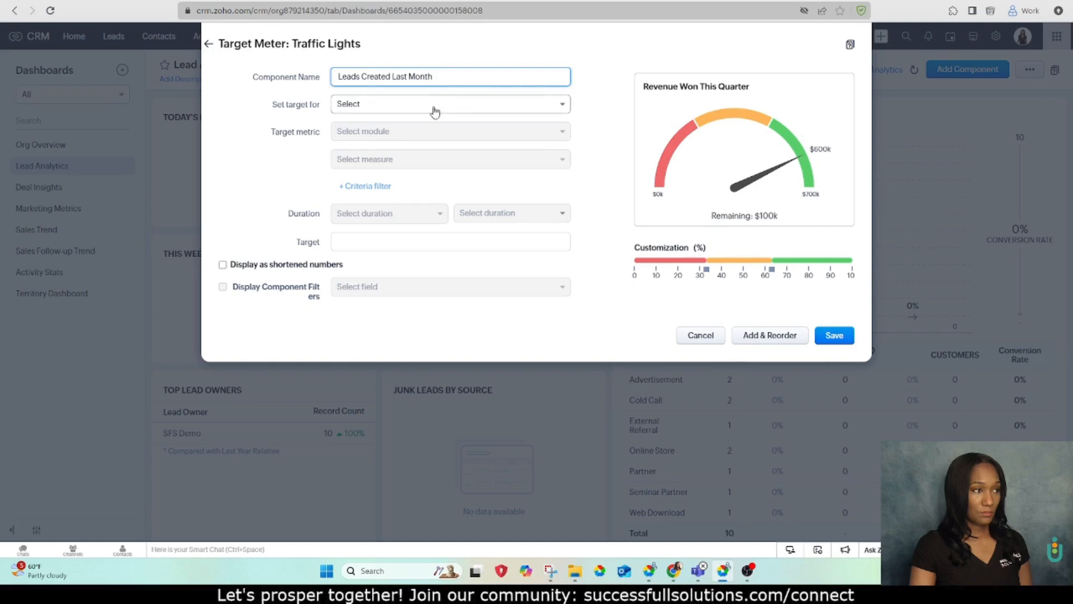
Set the target meter's target for Entire Org and check the alternatives under Users and Picklist Values
{"action": "left_click", "coordinate": [434, 107]}
{"action": "left_click", "coordinate": [401, 128]}
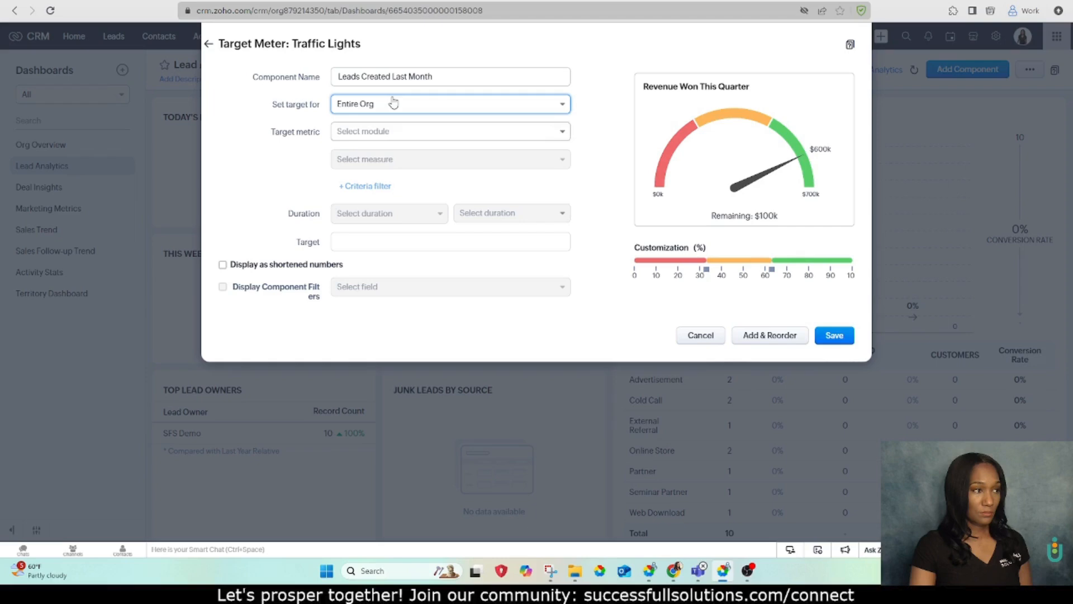
{"action": "left_click", "coordinate": [392, 104]}
{"action": "mouse_move", "coordinate": [367, 144]}
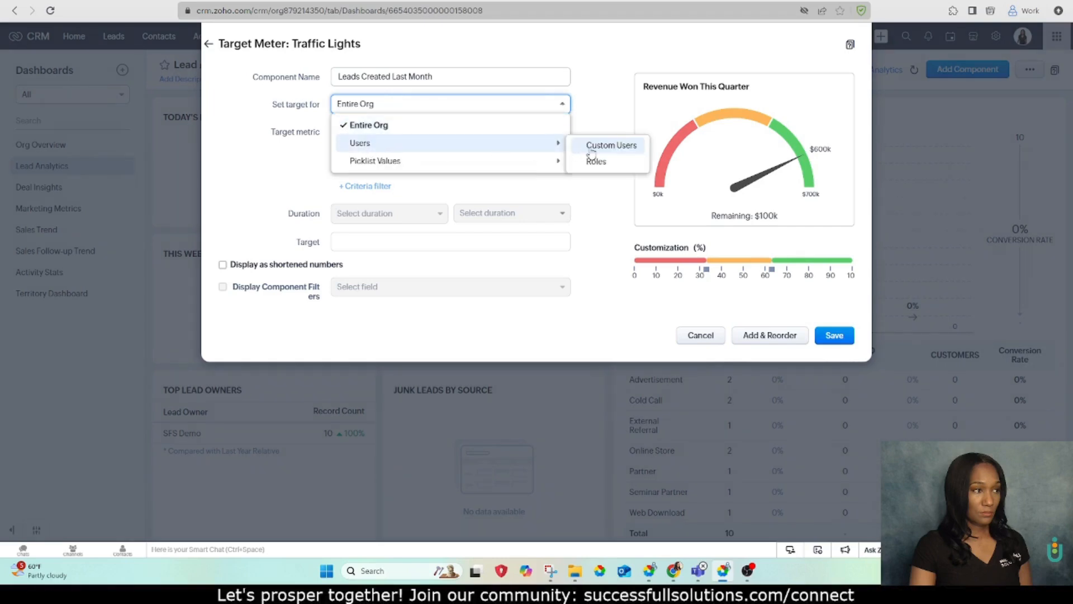
{"action": "mouse_move", "coordinate": [489, 166]}
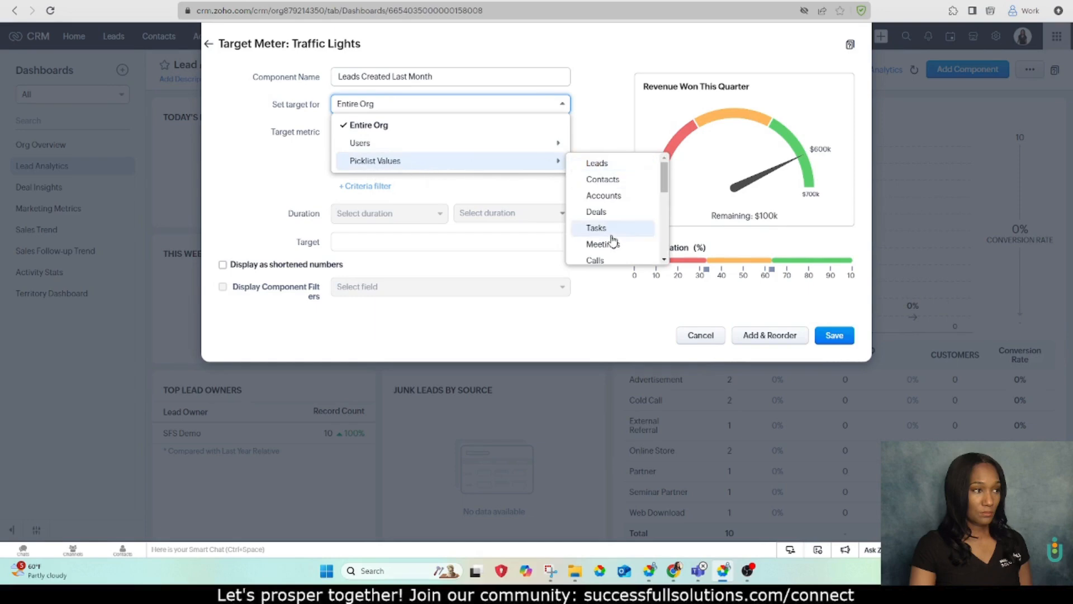
{"action": "left_click", "coordinate": [609, 67]}
Set the target metric to the count of Leads, with Created Time in the Previous Month as the duration
{"action": "left_click", "coordinate": [403, 133]}
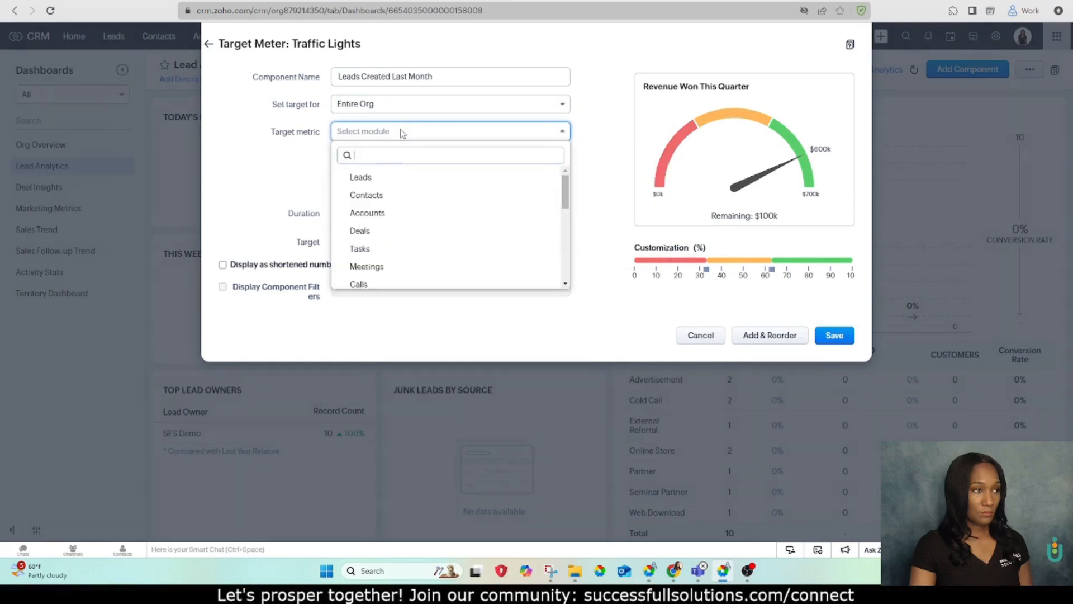
{"action": "left_click", "coordinate": [377, 182]}
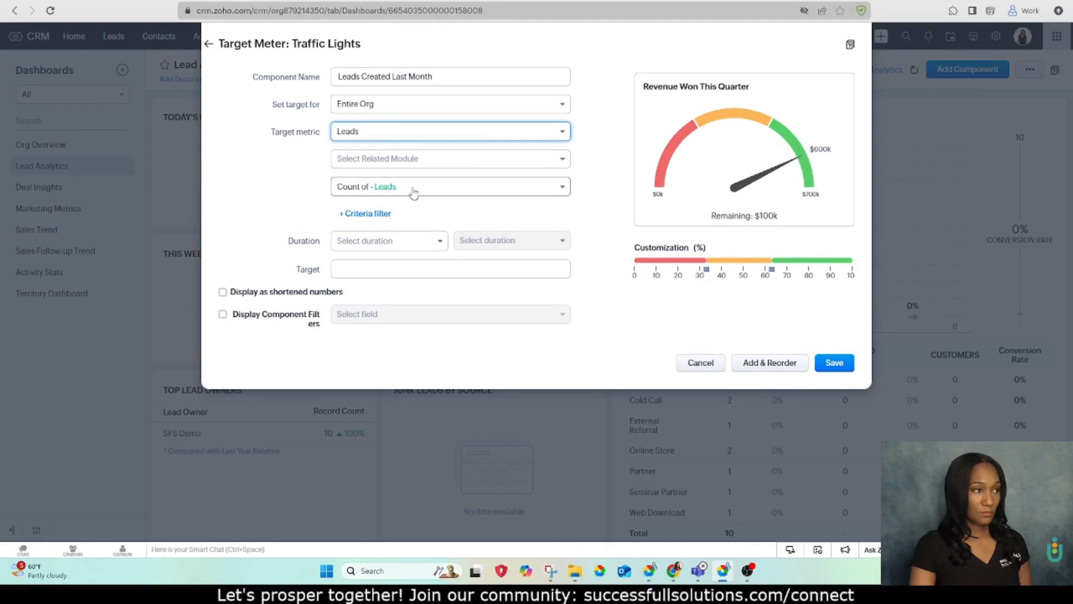
{"action": "left_click", "coordinate": [353, 243]}
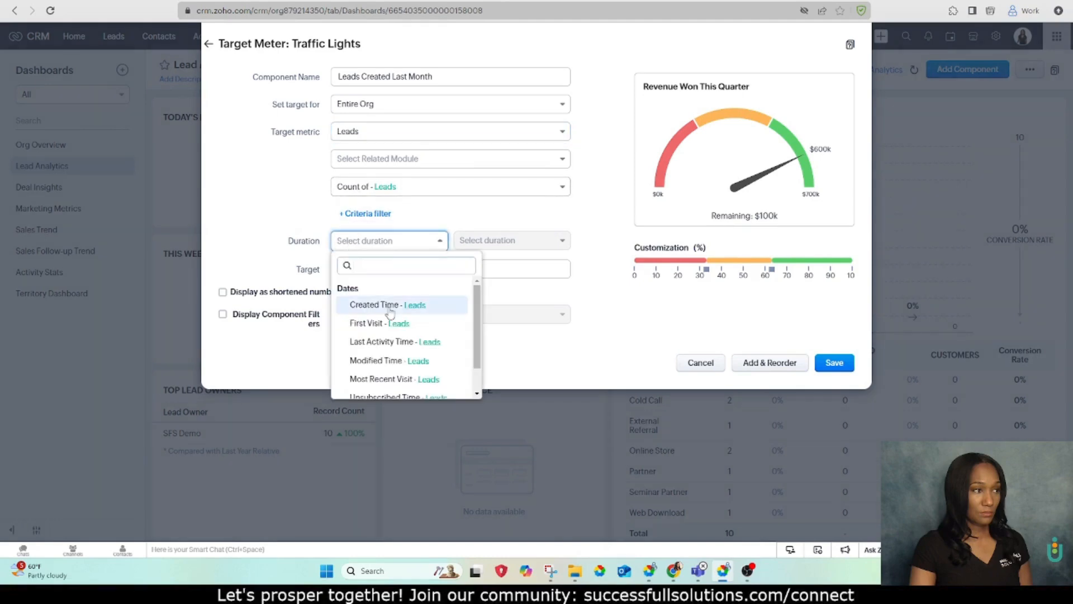
{"action": "left_click", "coordinate": [390, 312]}
{"action": "left_click", "coordinate": [471, 245]}
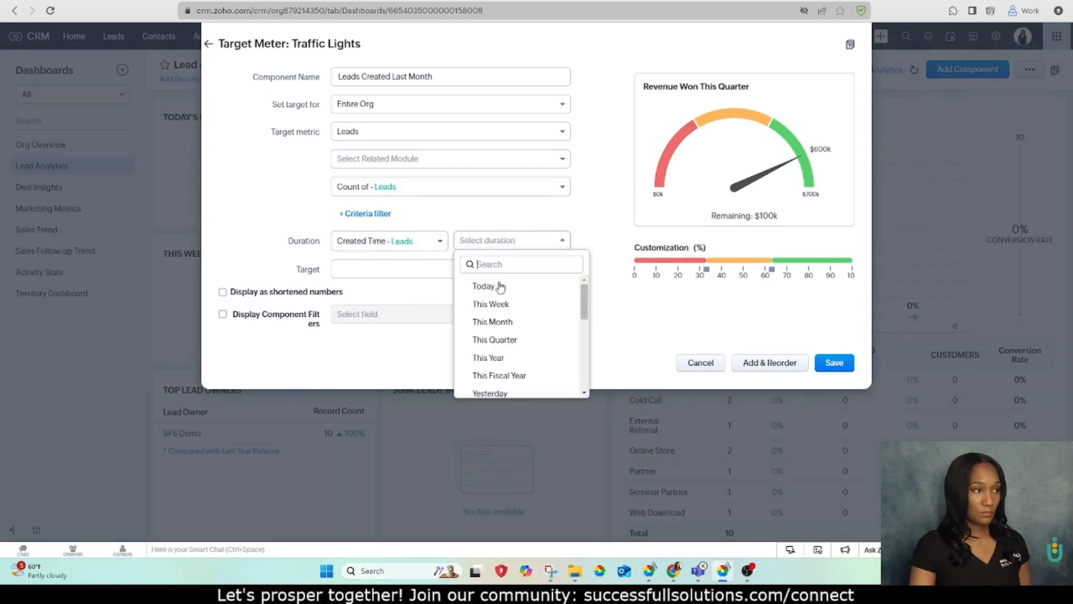
{"action": "scroll", "coordinate": [509, 342], "scroll_direction": "down", "scroll_amount": 3}
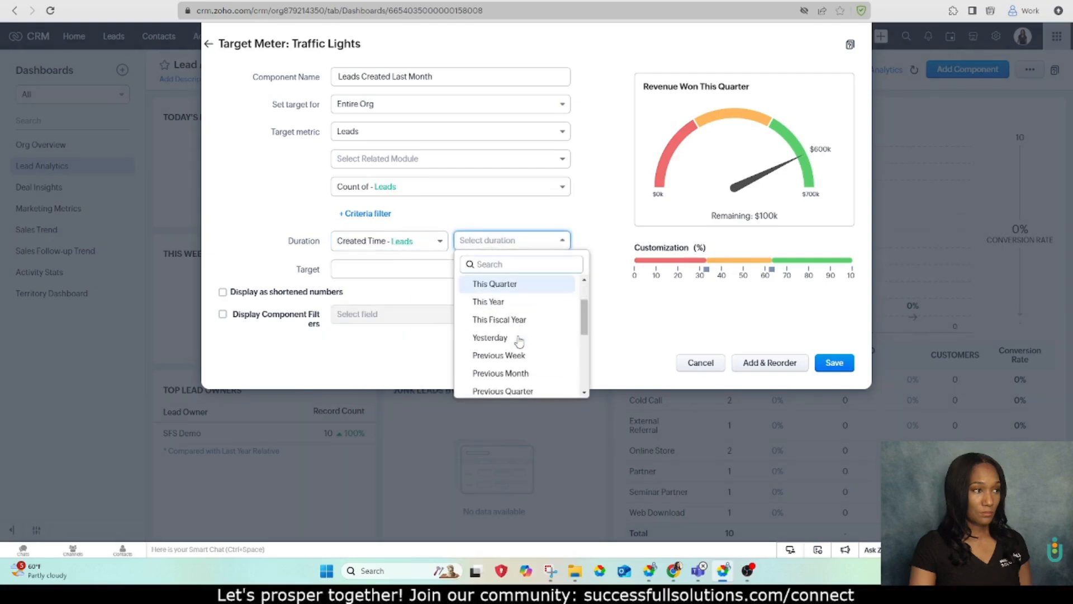
{"action": "left_click", "coordinate": [525, 319]}
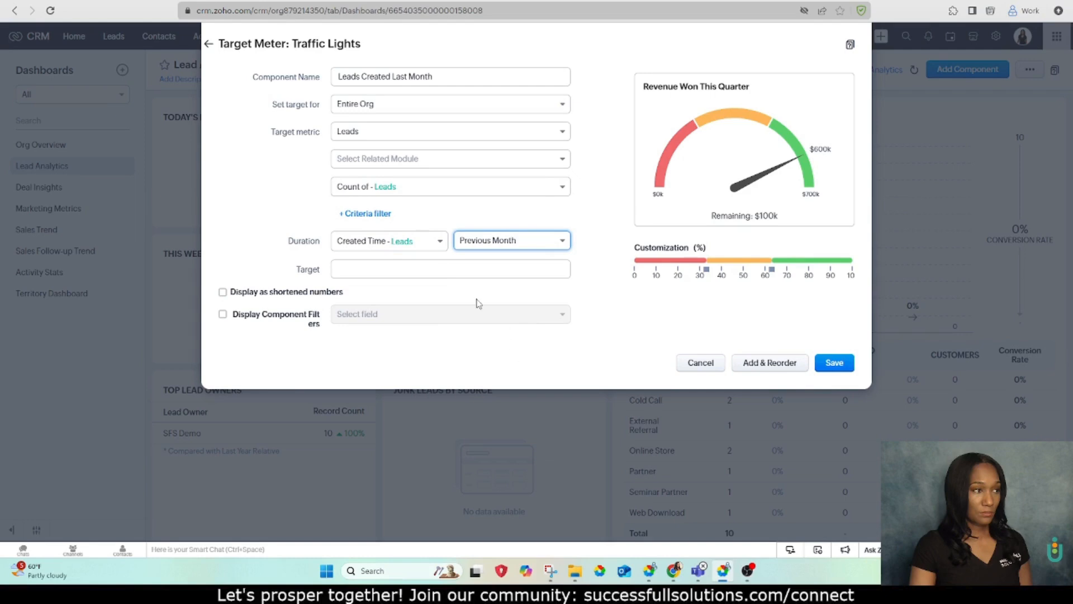
Set the meter's target to 100 and save the component to the Lead Analytics dashboard
{"action": "left_click", "coordinate": [451, 268]}
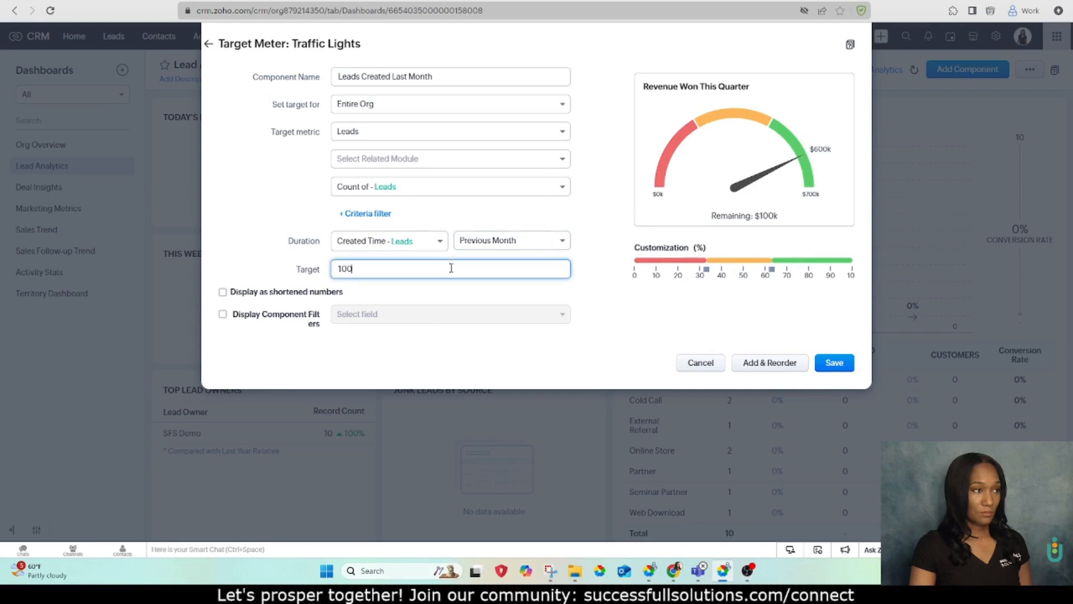
{"action": "left_click", "coordinate": [304, 175]}
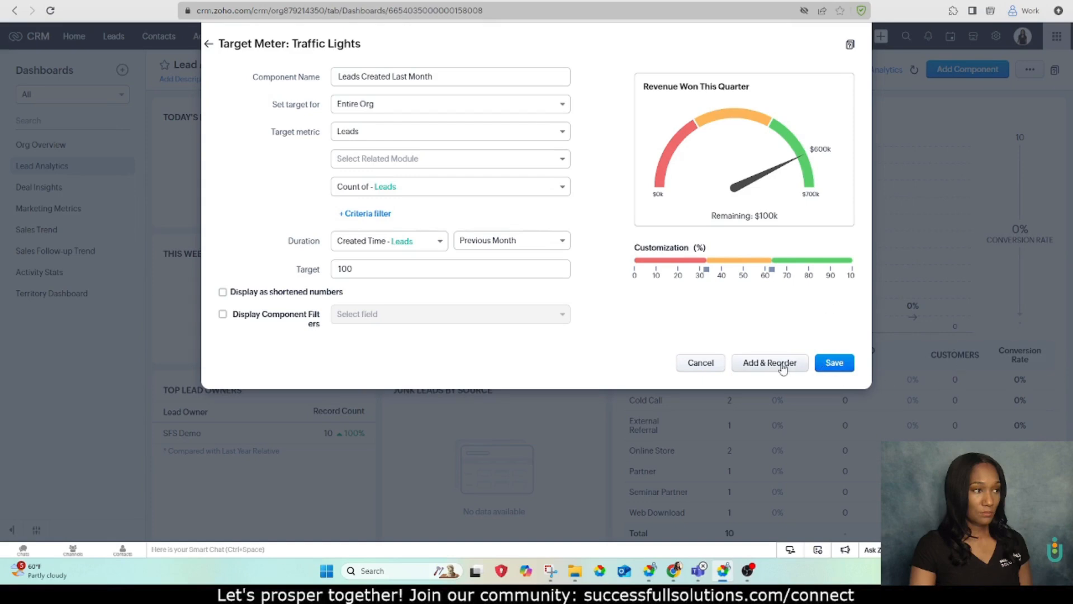
{"action": "left_click", "coordinate": [837, 365]}
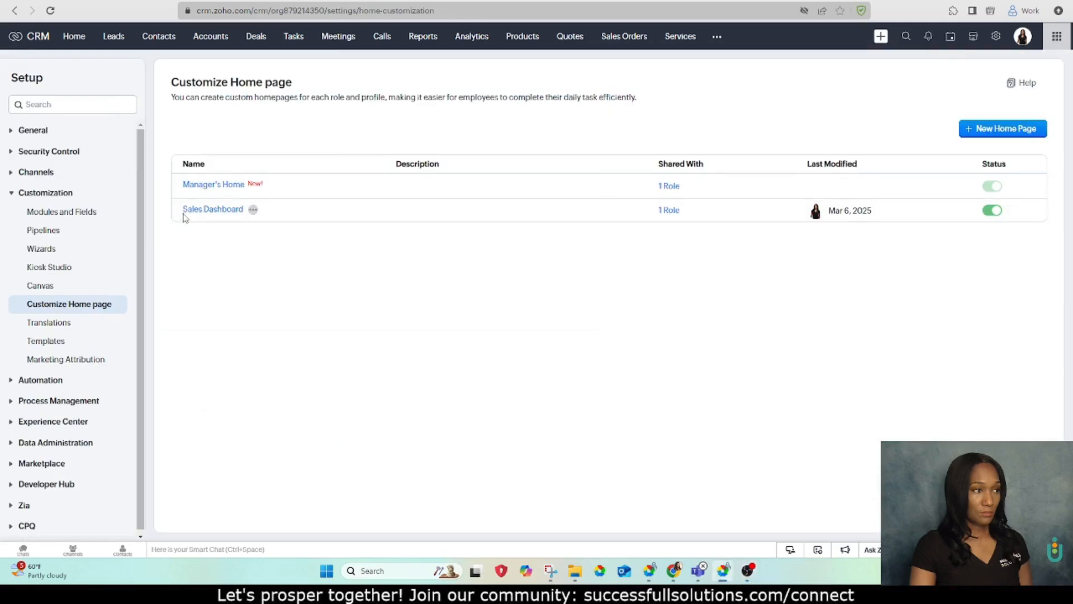
Open the Sales Dashboard home page for customization and add Leads Created Last Month from Lead Analytics, placing it directly beneath Calls This Week
{"action": "left_click", "coordinate": [199, 213]}
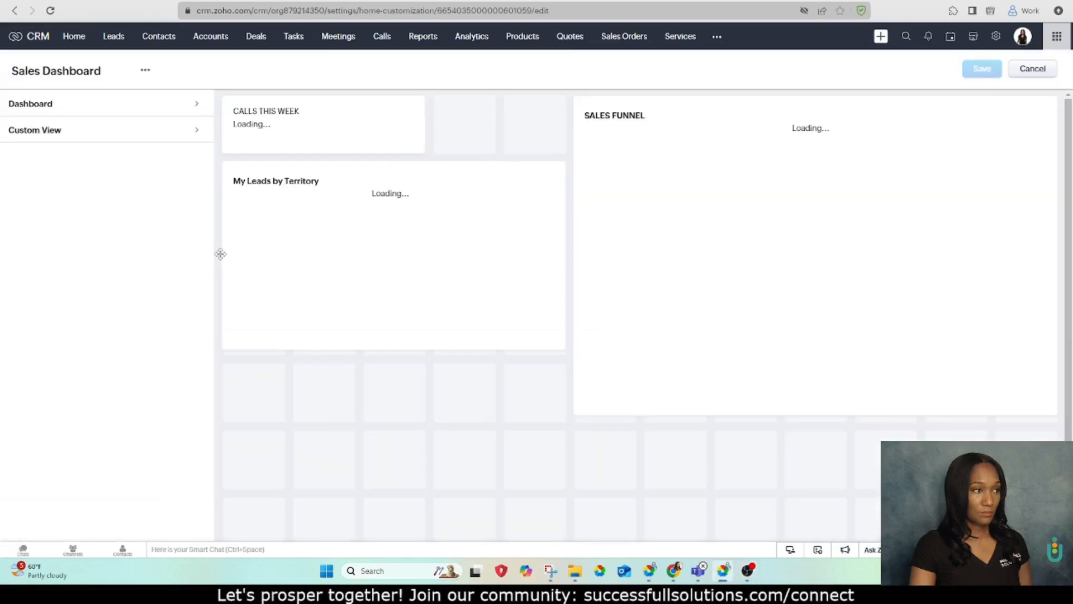
{"action": "left_click", "coordinate": [30, 105]}
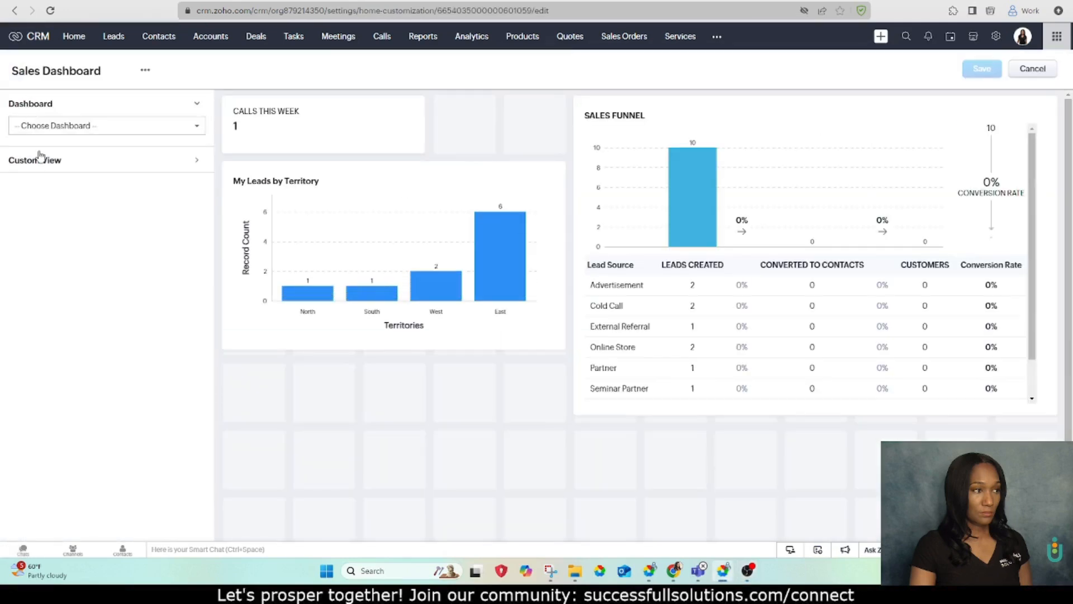
{"action": "left_click", "coordinate": [44, 127]}
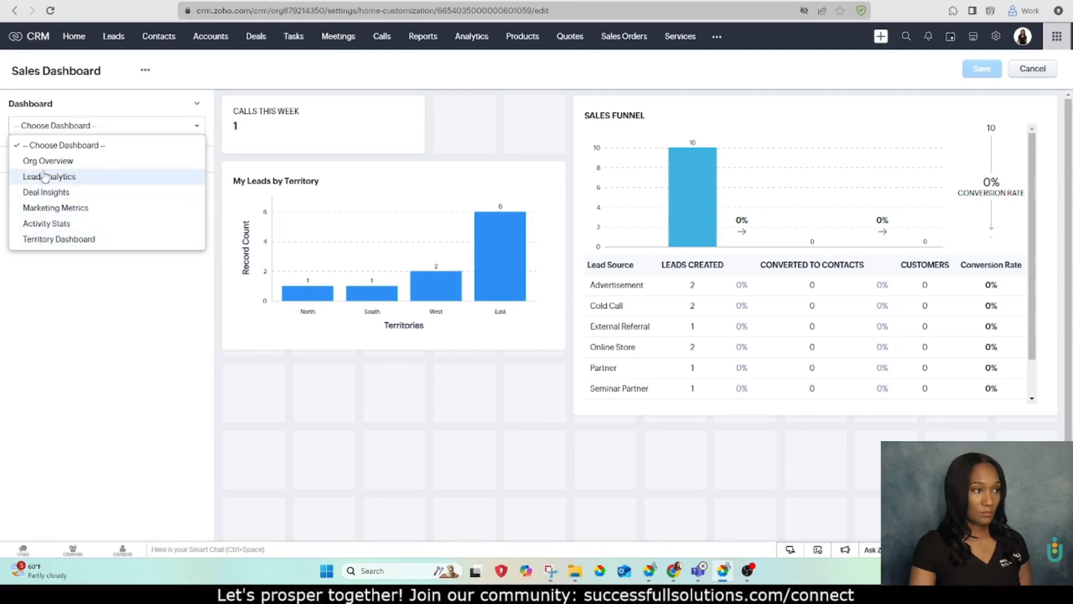
{"action": "left_click", "coordinate": [39, 176]}
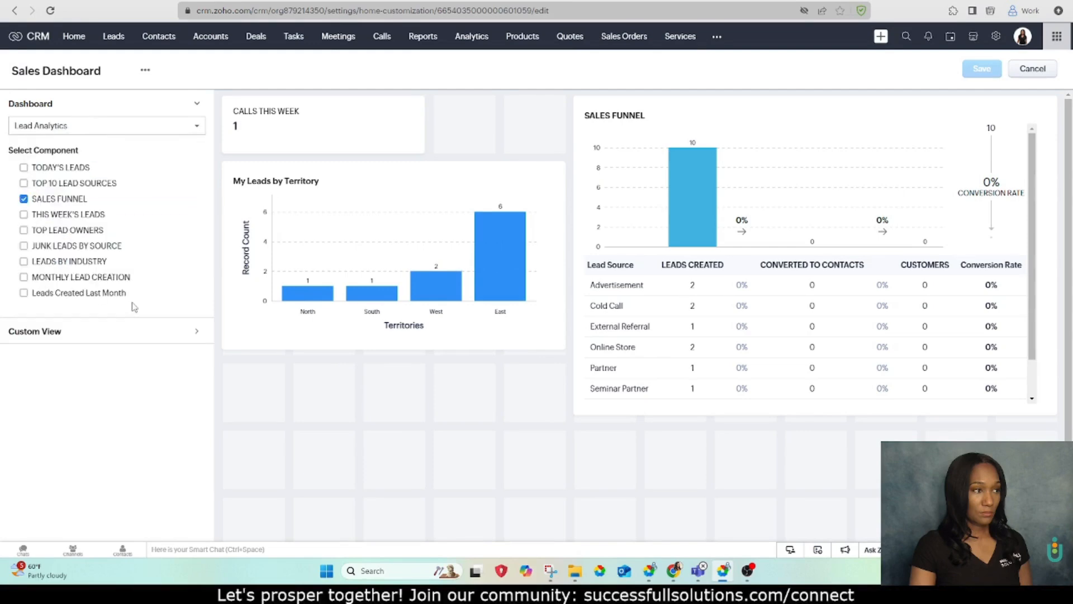
{"action": "left_click", "coordinate": [23, 293]}
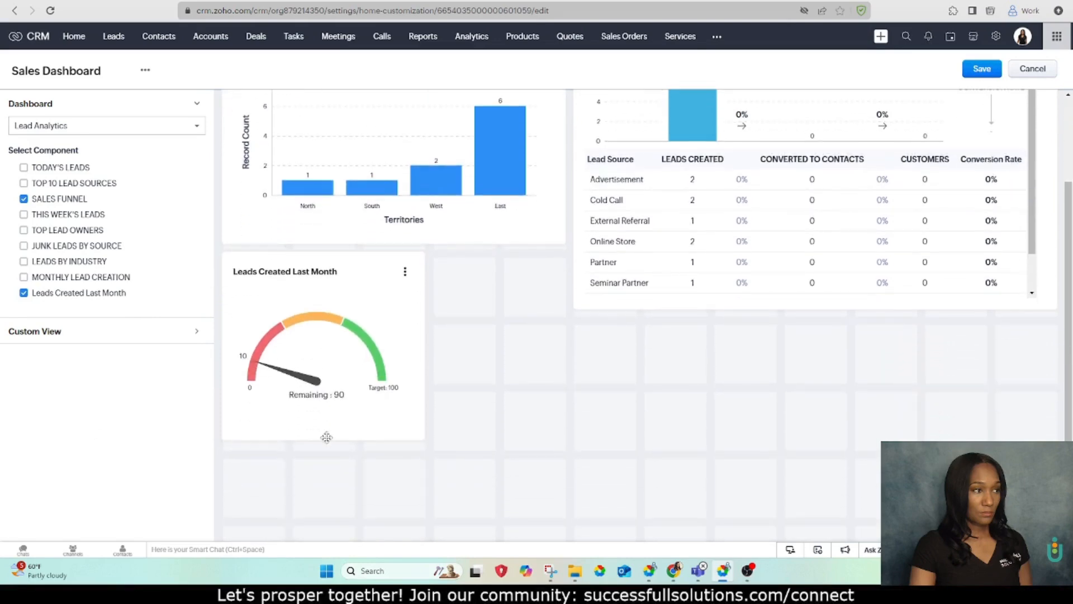
{"action": "scroll", "coordinate": [347, 394], "scroll_direction": "up", "scroll_amount": 2}
{"action": "left_click_drag", "start_coordinate": [337, 460], "coordinate": [334, 268]}
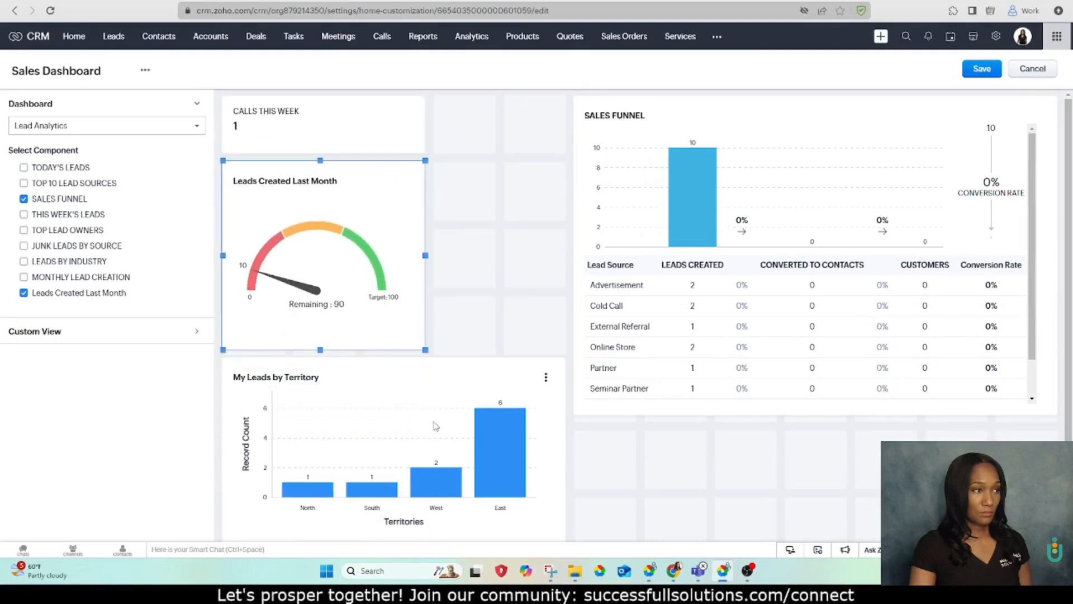
Move My Leads by Territory into the top row beside Calls This Week and widen it to the canvas edge
{"action": "left_click_drag", "start_coordinate": [435, 426], "coordinate": [652, 111]}
{"action": "left_click_drag", "start_coordinate": [615, 132], "coordinate": [544, 174]}
{"action": "left_click_drag", "start_coordinate": [621, 188], "coordinate": [662, 177]}
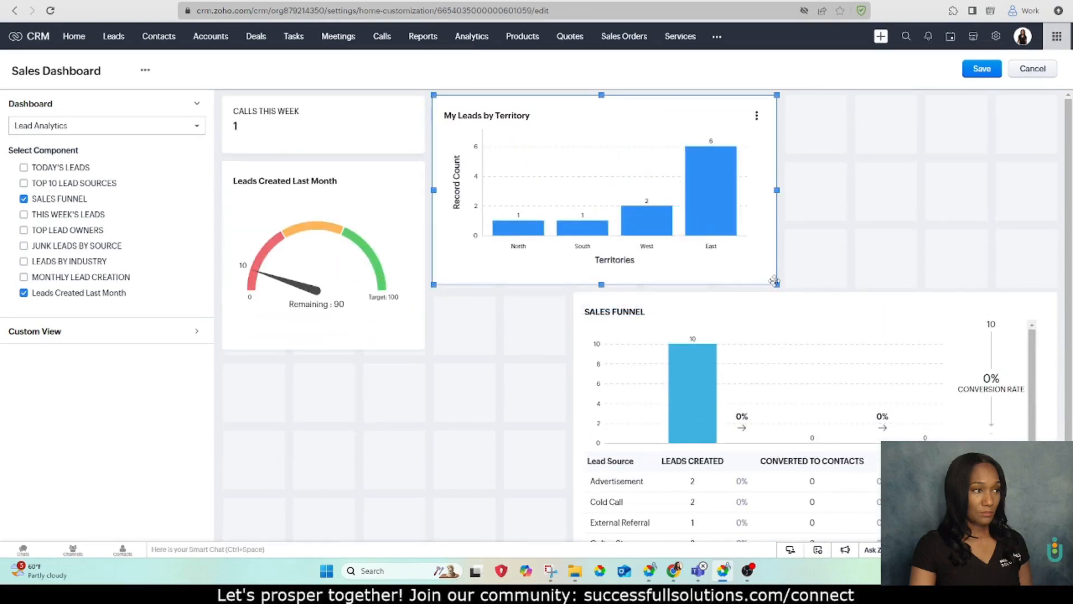
{"action": "left_click_drag", "start_coordinate": [776, 283], "coordinate": [912, 291]}
{"action": "left_click_drag", "start_coordinate": [986, 304], "coordinate": [1059, 324]}
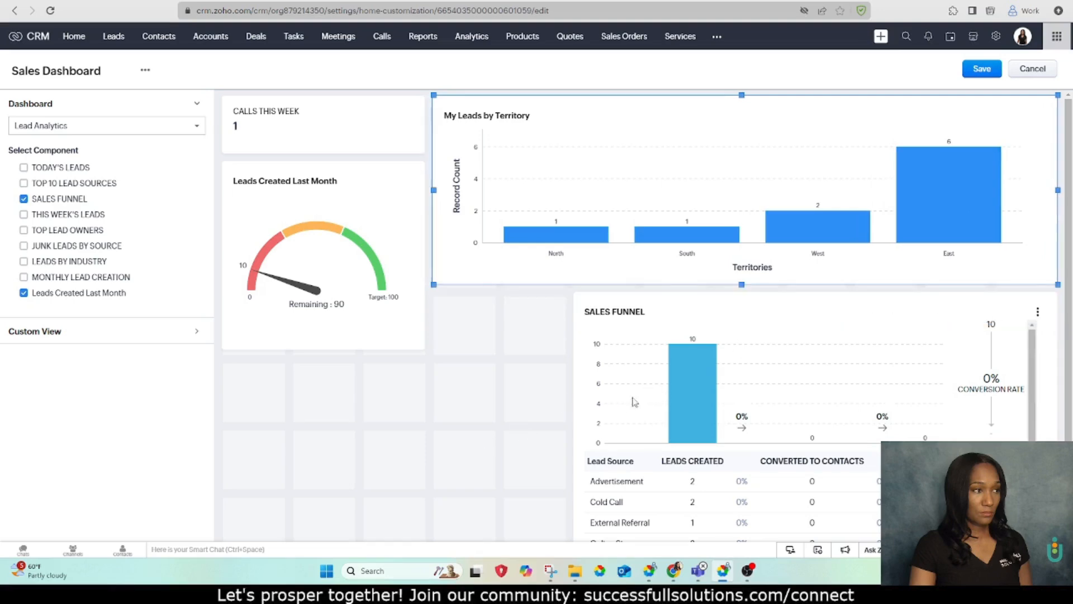
Move Sales Funnel beneath the Leads Created Last Month meter and extend My Leads by Territory down to meet it
{"action": "left_click_drag", "start_coordinate": [633, 401], "coordinate": [290, 449]}
{"action": "left_click", "coordinate": [576, 267]}
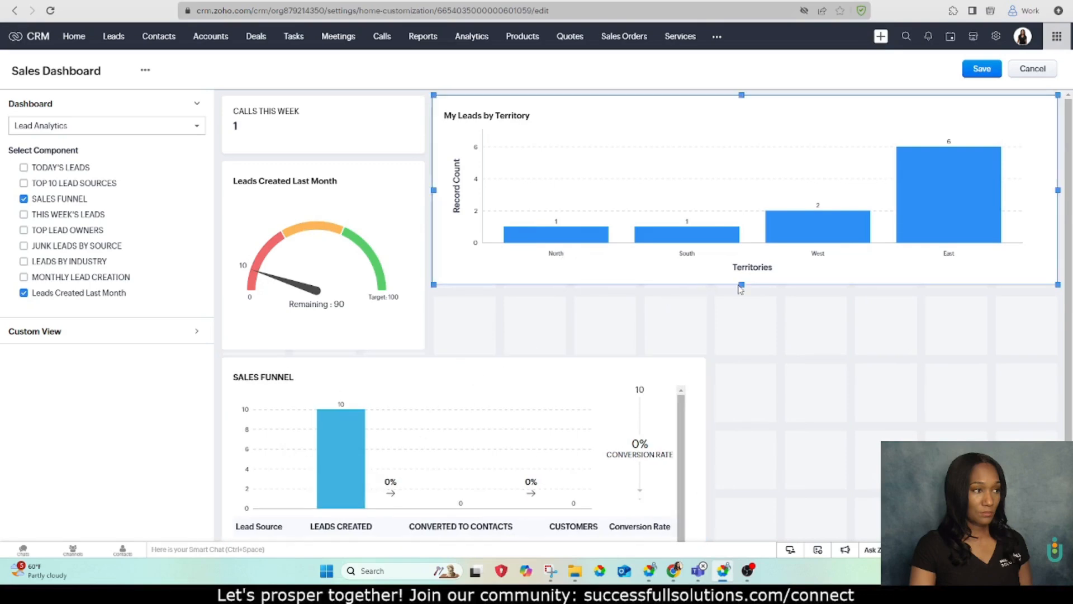
{"action": "left_click_drag", "start_coordinate": [740, 332], "coordinate": [730, 391]}
Widen Sales Funnel to the full width of the canvas and save the home page layout
{"action": "scroll", "coordinate": [732, 415], "scroll_direction": "down", "scroll_amount": 1}
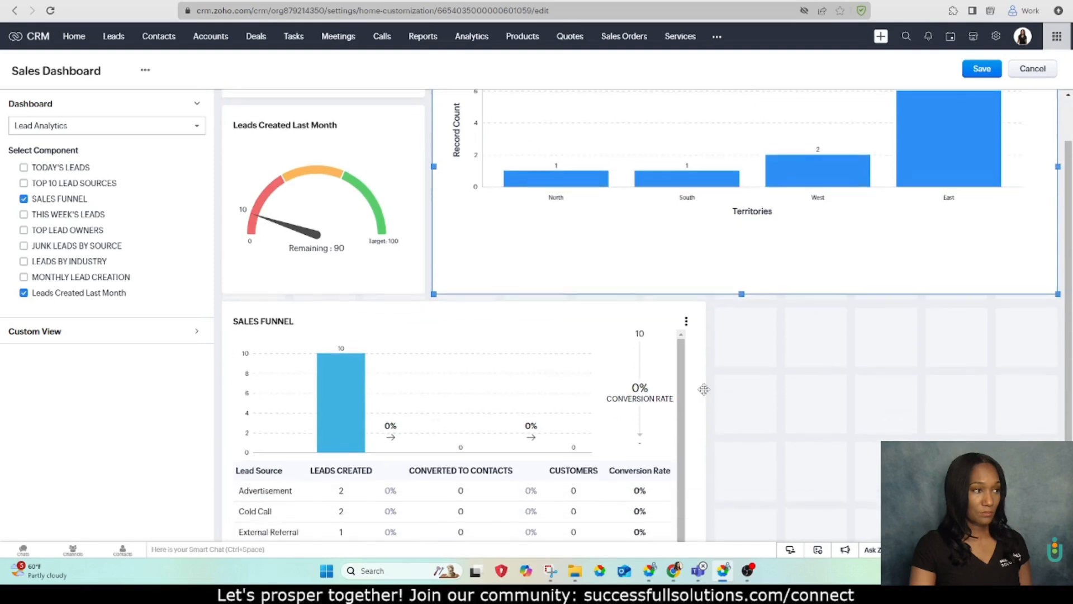
{"action": "left_click", "coordinate": [704, 389]}
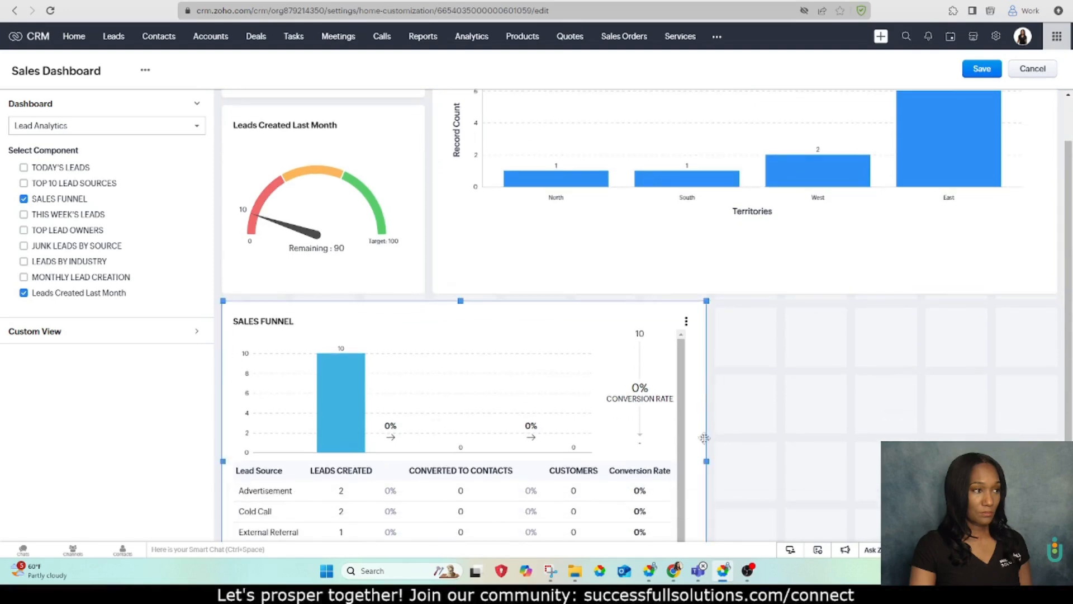
{"action": "left_click_drag", "start_coordinate": [707, 462], "coordinate": [1058, 461]}
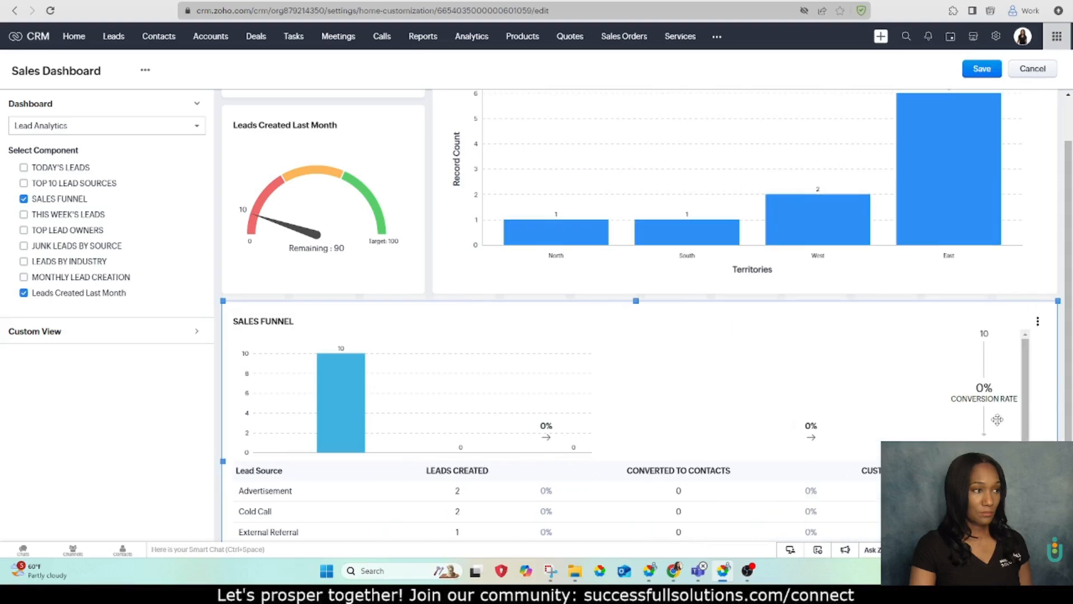
{"action": "scroll", "coordinate": [981, 376], "scroll_direction": "down", "scroll_amount": 1}
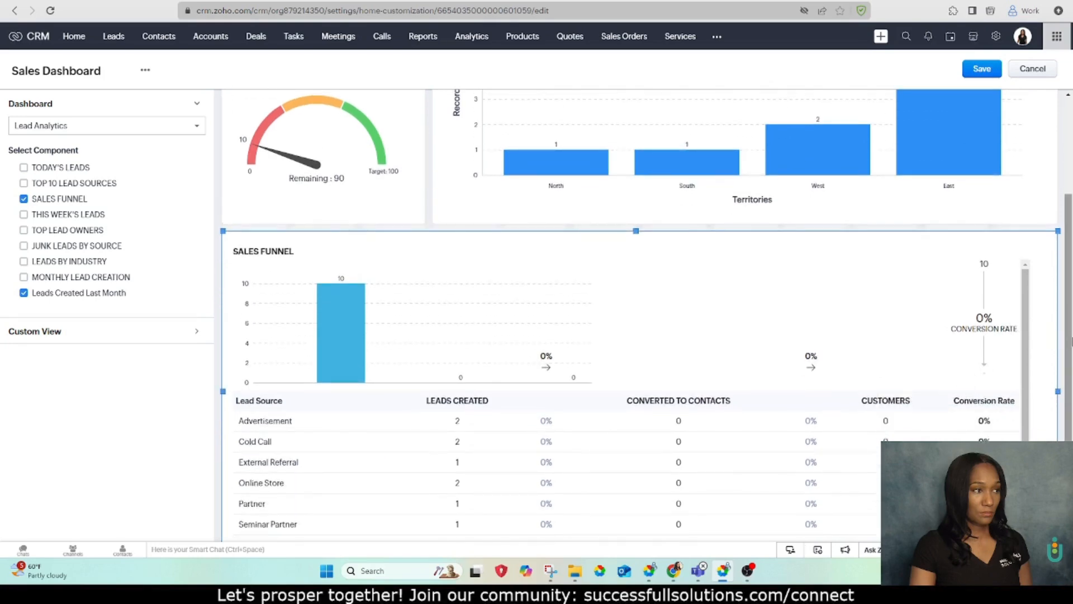
{"action": "scroll", "coordinate": [1069, 343], "scroll_direction": "up", "scroll_amount": 2}
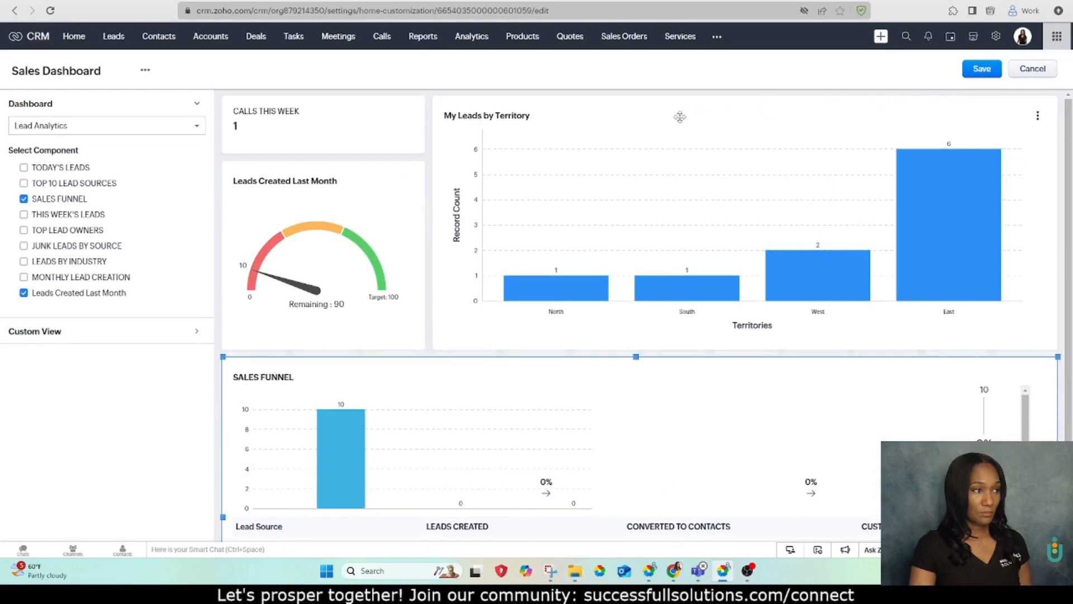
{"action": "left_click", "coordinate": [982, 68]}
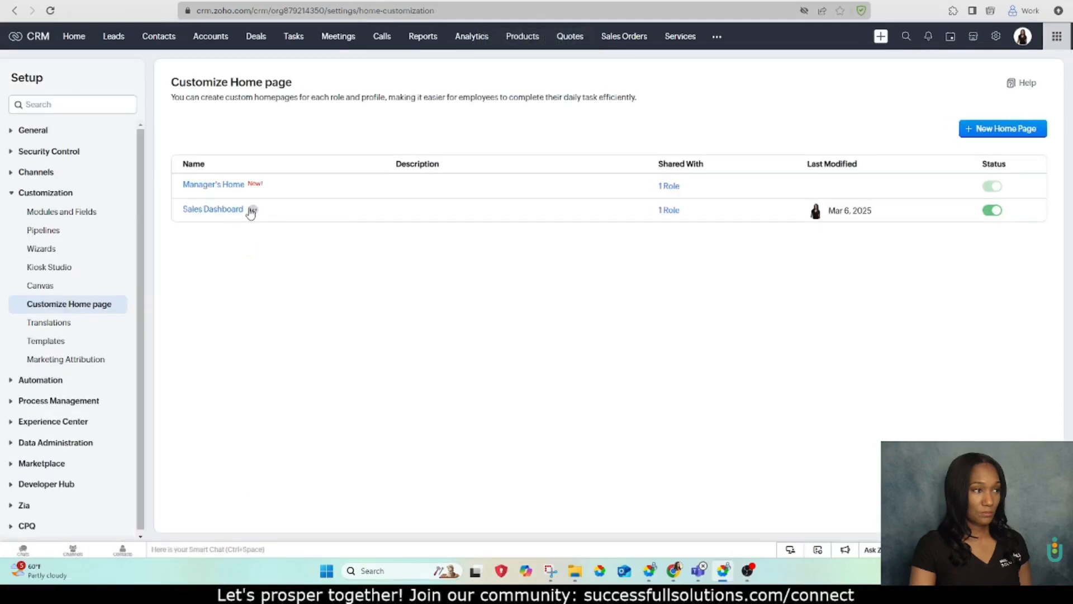
Check the actions available for the Sales Dashboard home page and the role it is shared with
{"action": "left_click", "coordinate": [254, 210]}
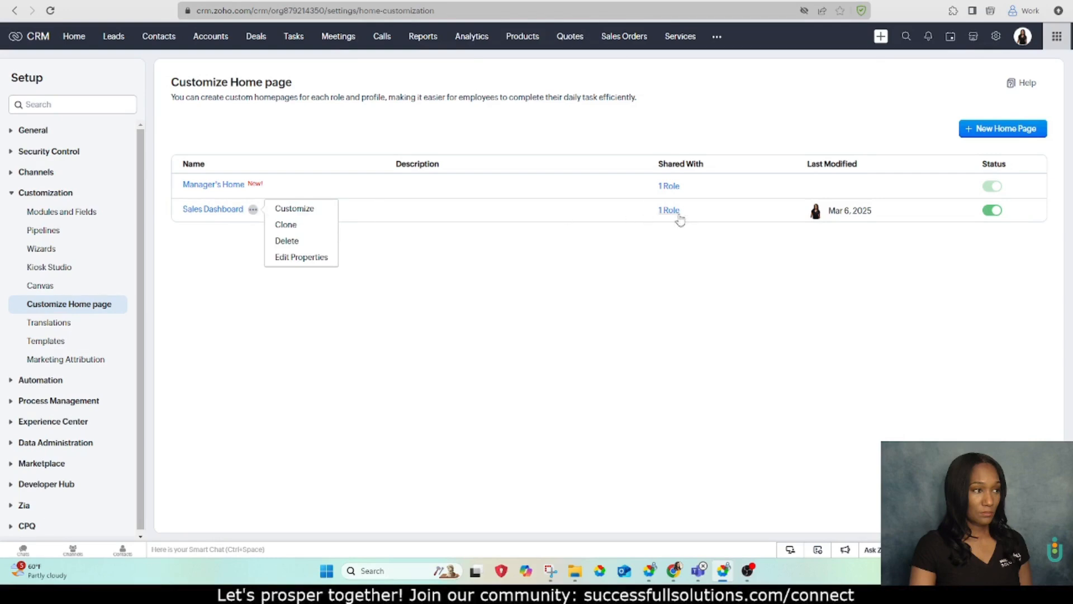
{"action": "mouse_move", "coordinate": [664, 219]}
{"action": "left_click", "coordinate": [667, 211]}
{"action": "left_click", "coordinate": [253, 211]}
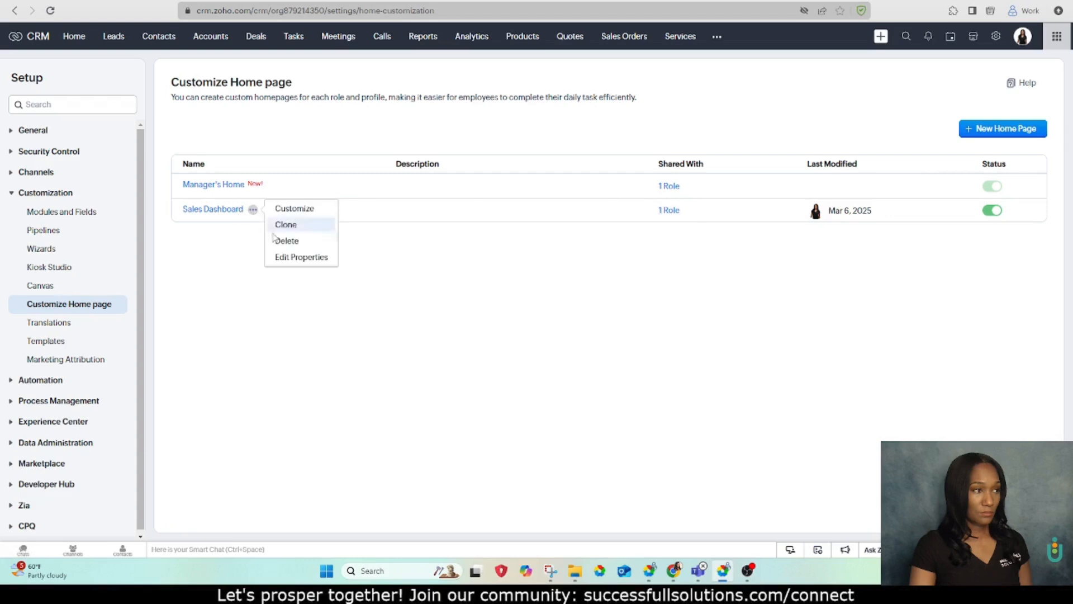
Review the roles and profiles Sales Dashboard can be shared with in its properties, and leave without saving
{"action": "left_click", "coordinate": [306, 213]}
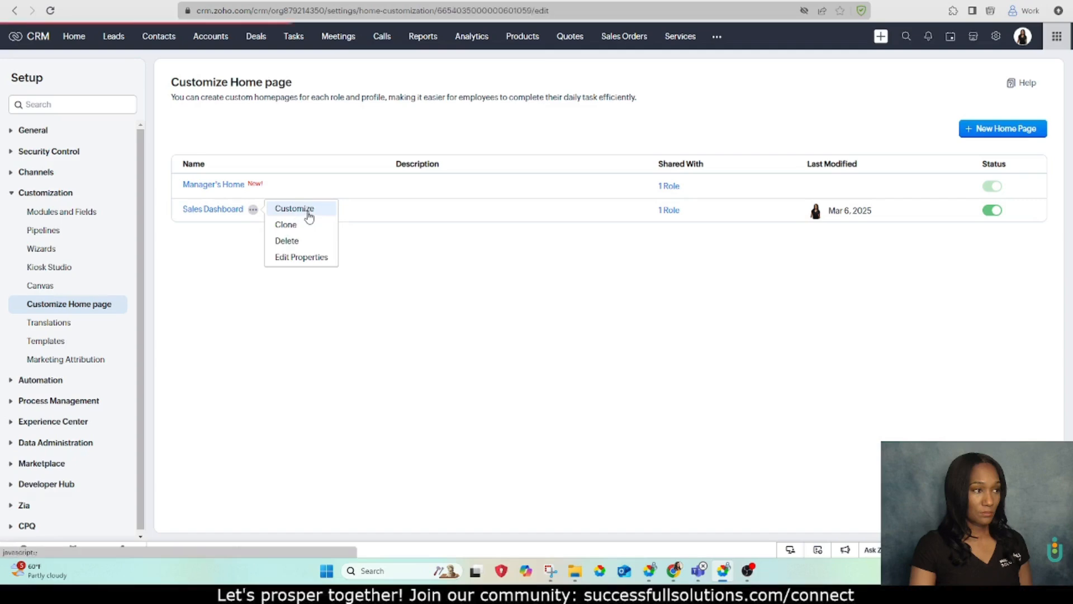
{"action": "left_click", "coordinate": [145, 71]}
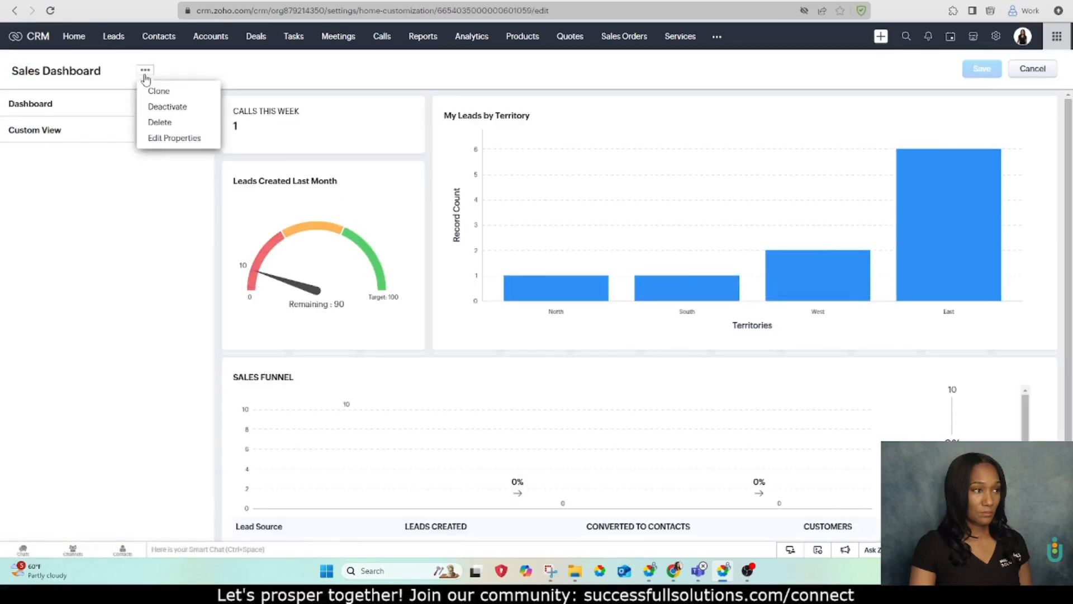
{"action": "left_click", "coordinate": [161, 138]}
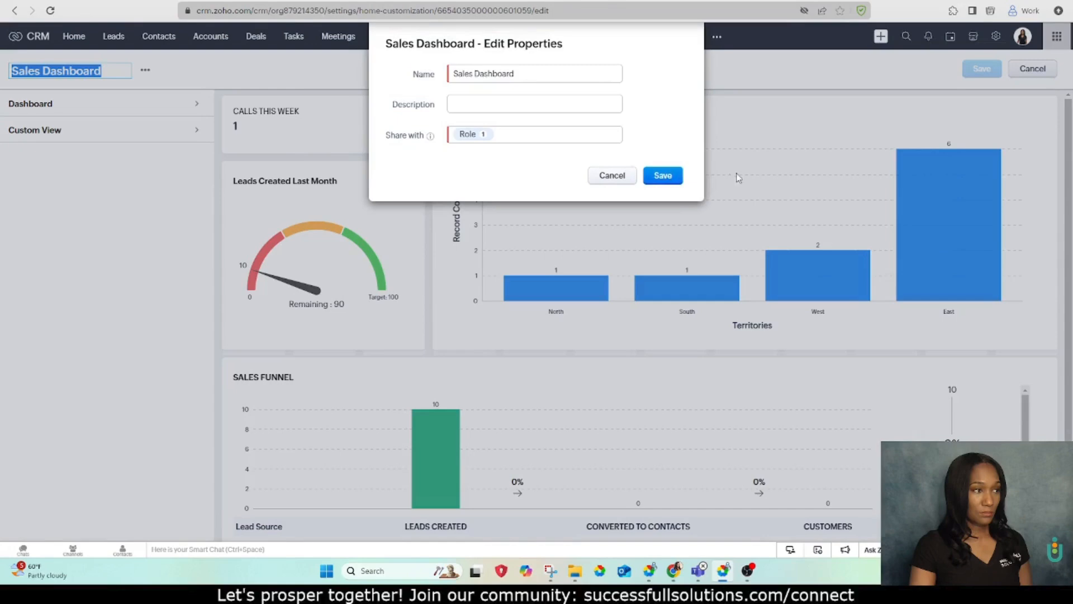
{"action": "left_click", "coordinate": [533, 138]}
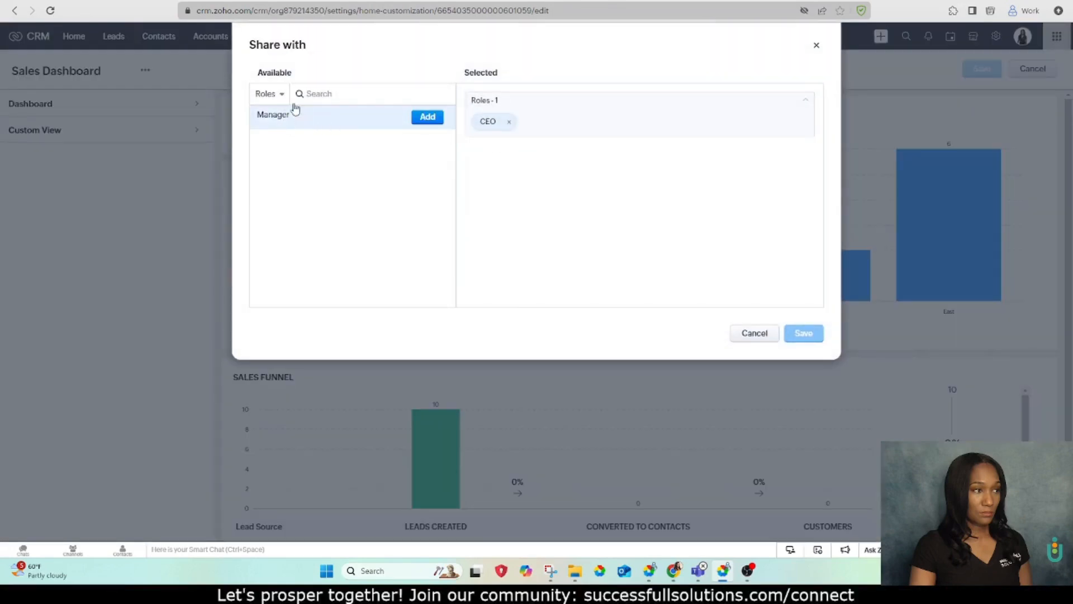
{"action": "left_click", "coordinate": [276, 94]}
{"action": "left_click", "coordinate": [273, 143]}
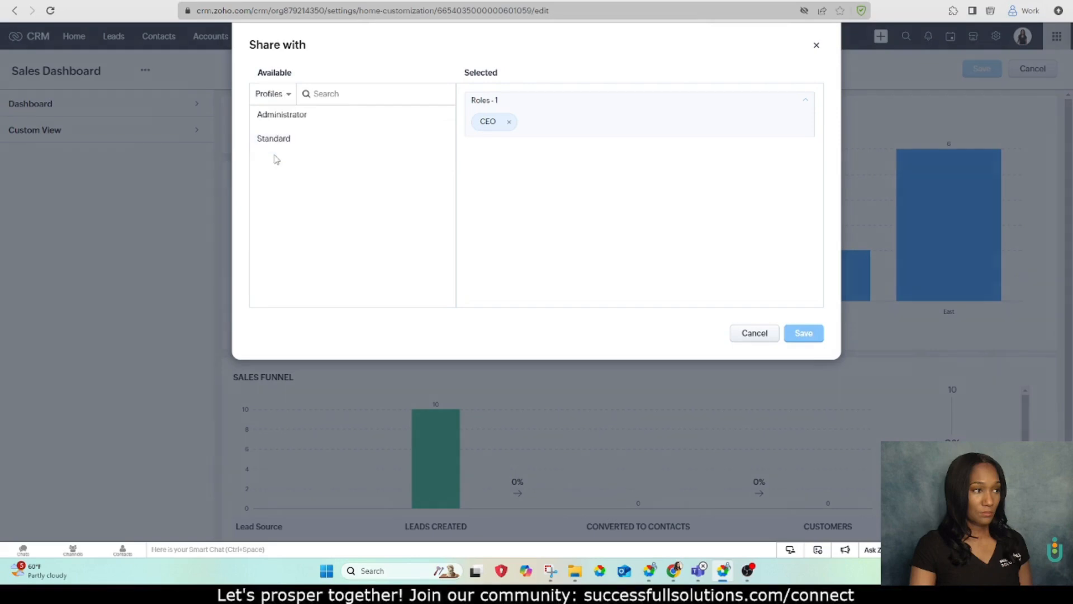
{"action": "left_click", "coordinate": [755, 333]}
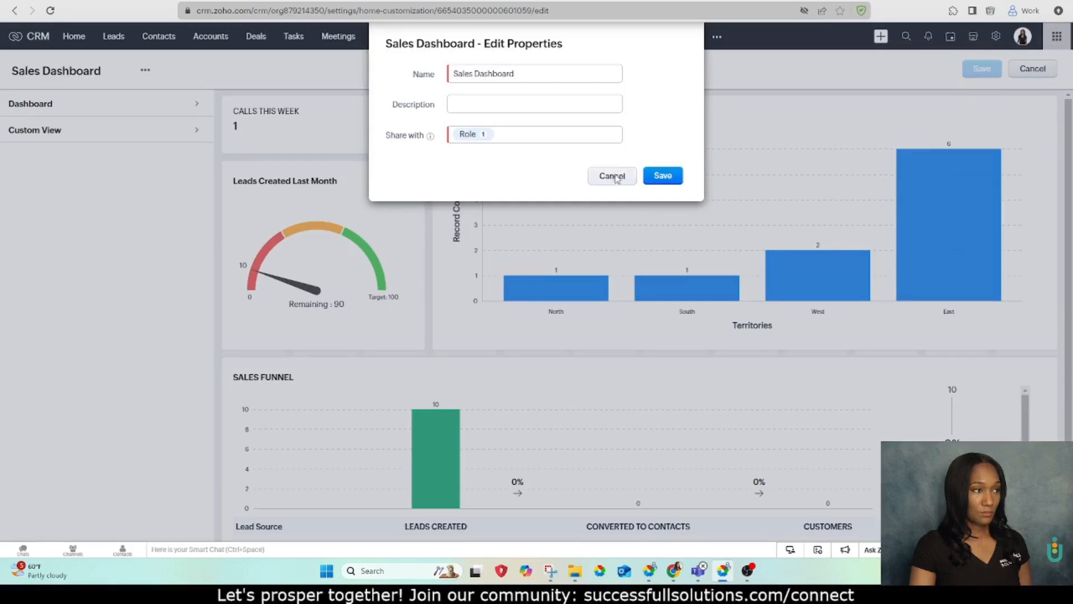
{"action": "left_click", "coordinate": [612, 177]}
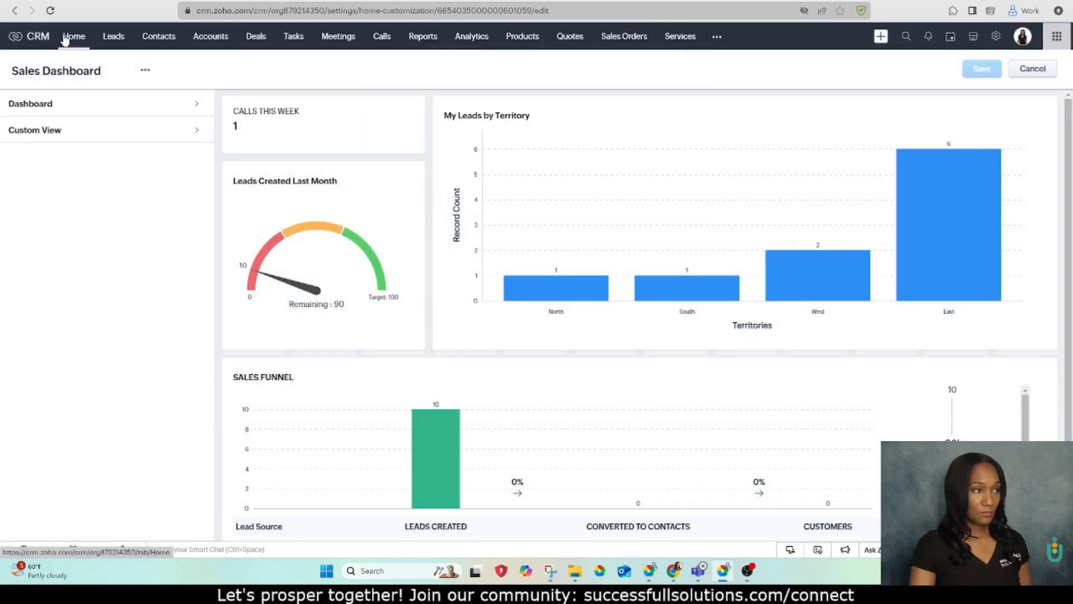
Go to the CRM home page, switch its view to Sales Dashboard, and look over the Sales Funnel component
{"action": "left_click", "coordinate": [81, 42]}
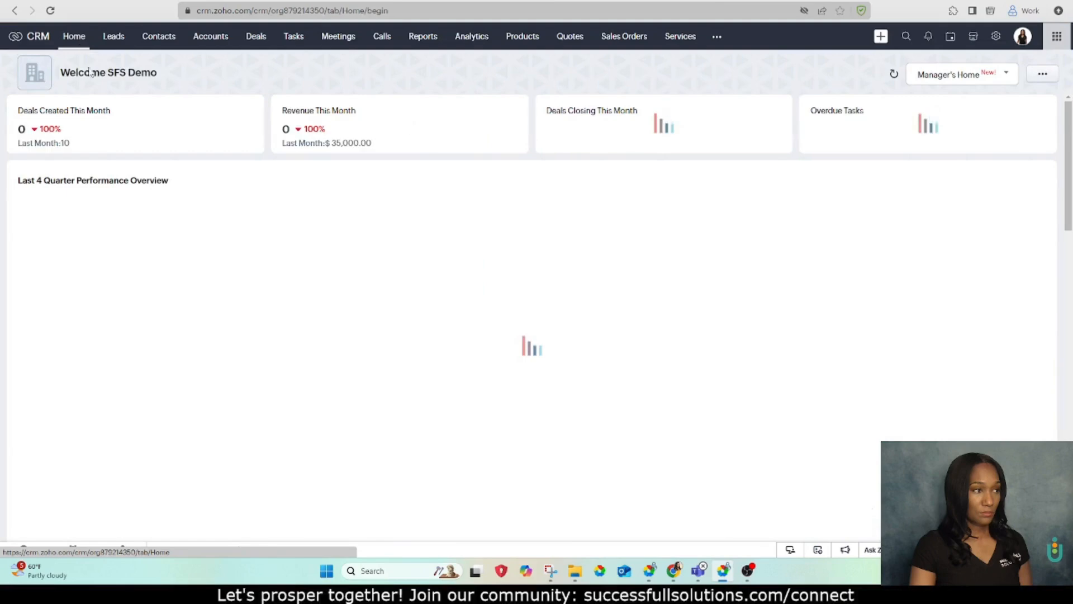
{"action": "left_click", "coordinate": [954, 76]}
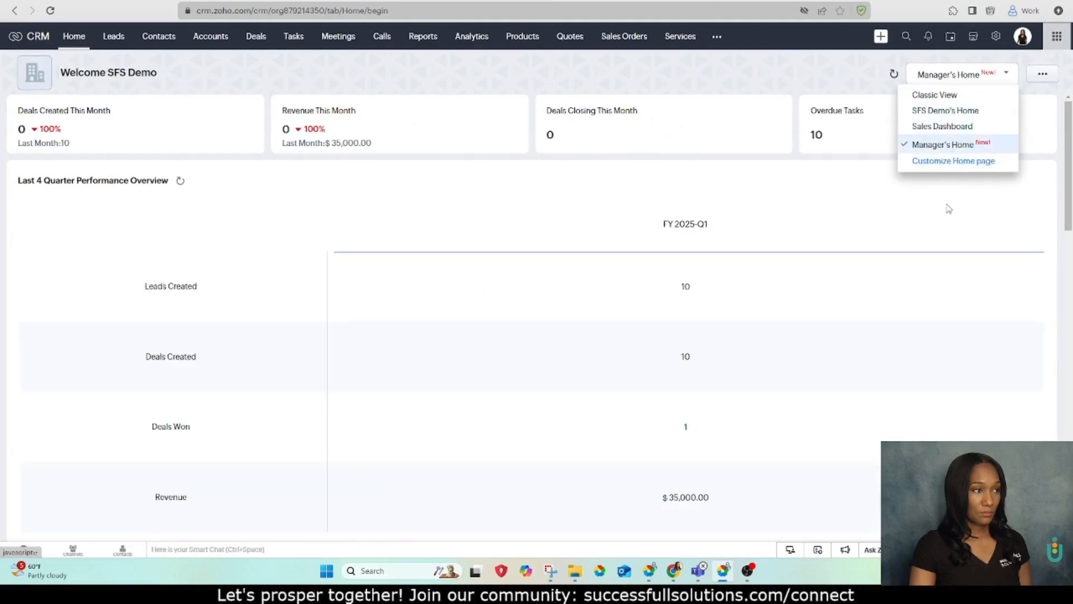
{"action": "left_click", "coordinate": [945, 126]}
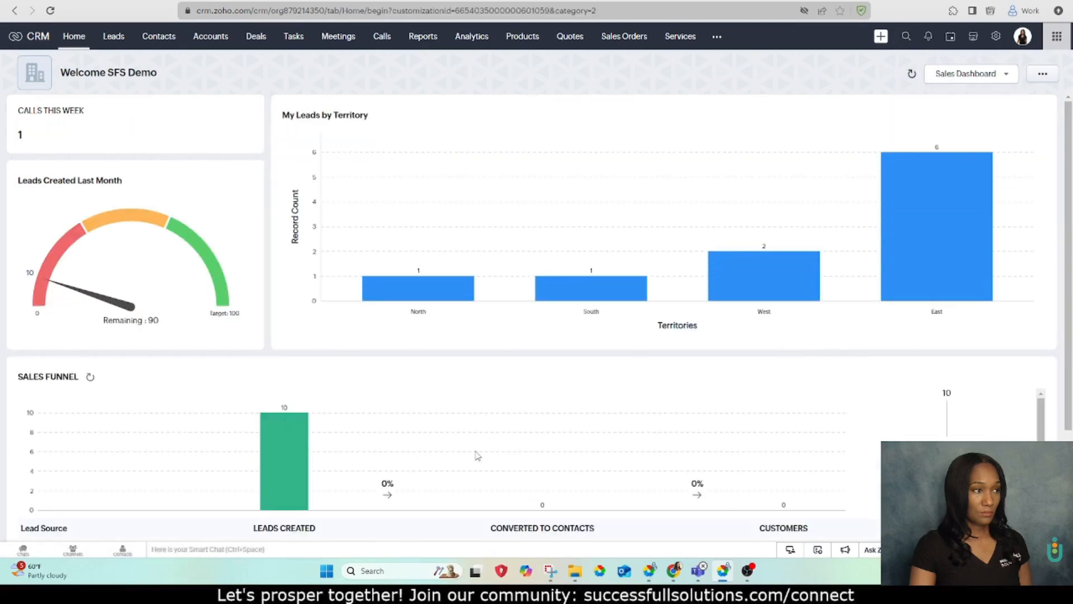
{"action": "scroll", "coordinate": [653, 476], "scroll_direction": "down", "scroll_amount": 1}
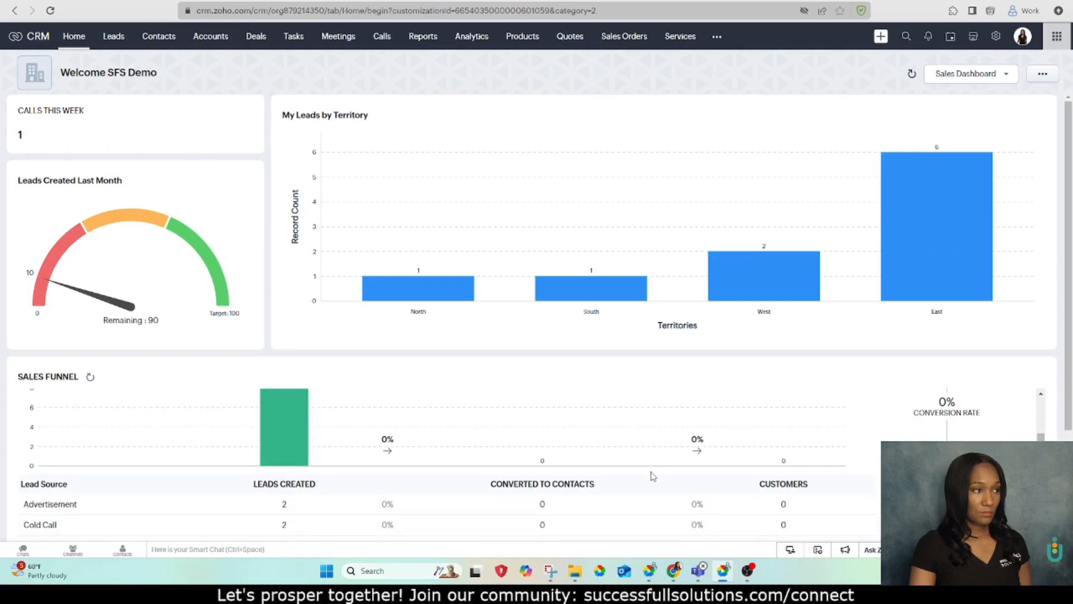